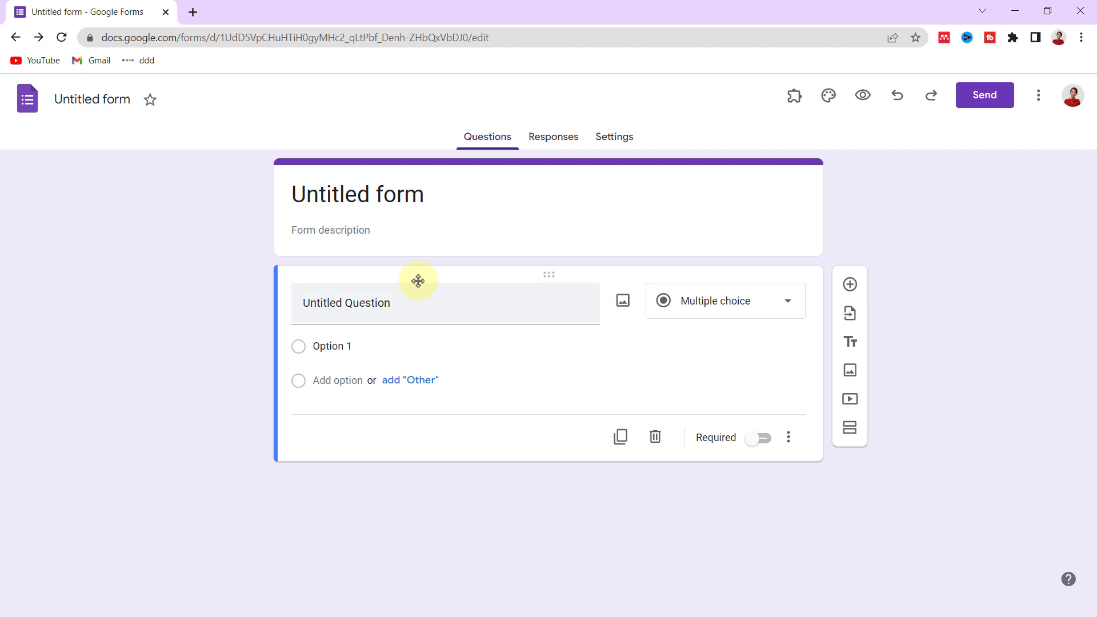
# - Rename the form title to 'Reservation Form'
pyautogui.click(382, 190)
pyautogui.tripleClick(382, 188)
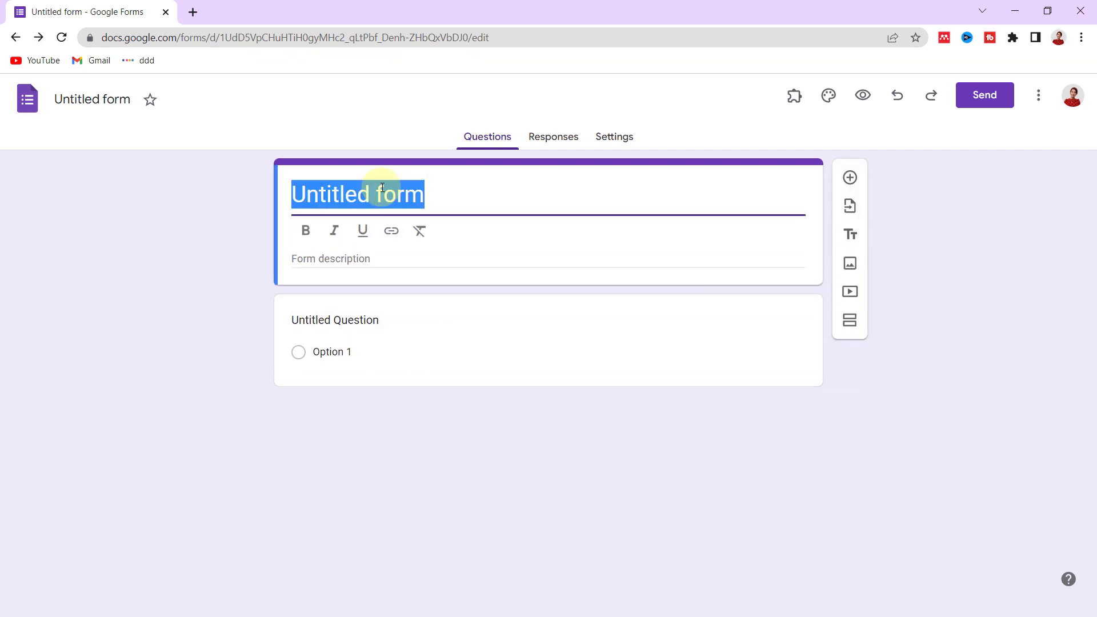
pyautogui.write('Reservat')
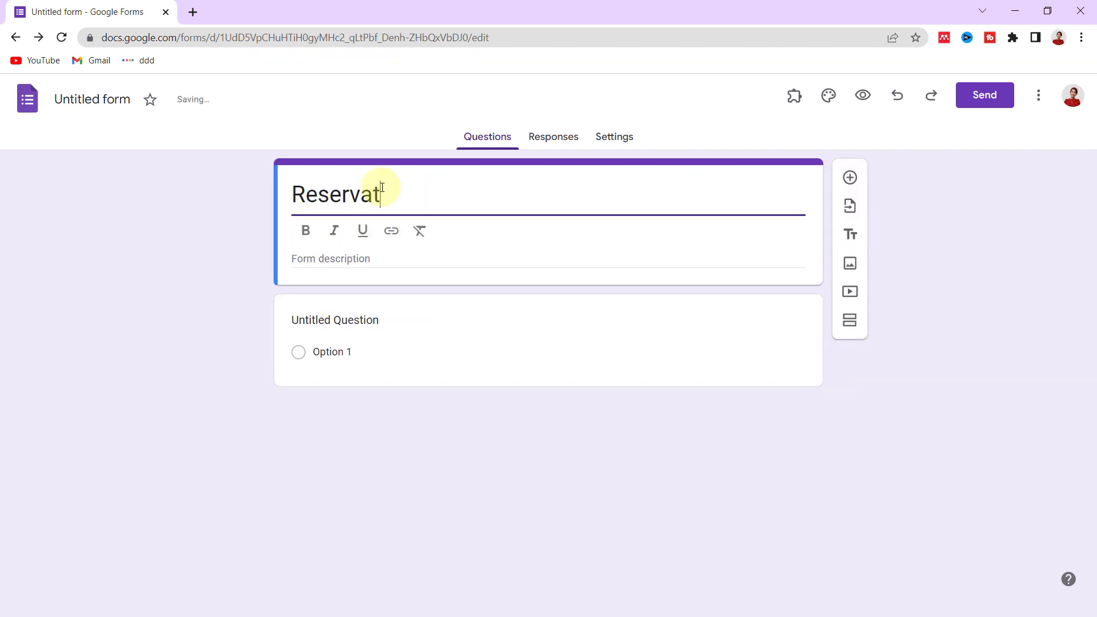
pyautogui.write('ion Form')
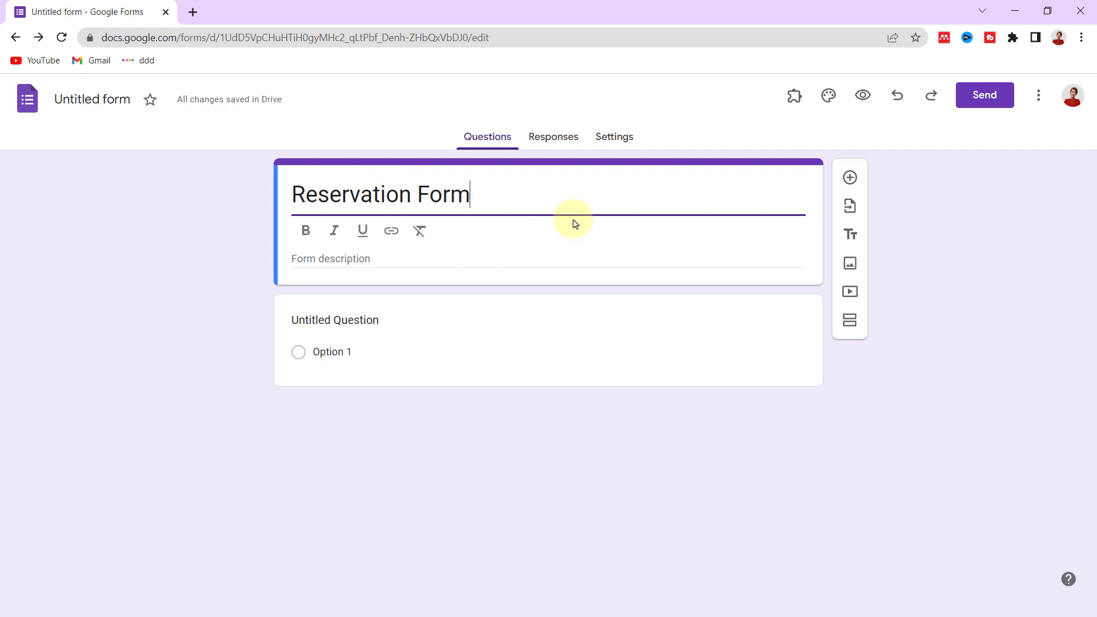
# - Turn on Collect email addresses in the Responses settings
pyautogui.click(621, 139)
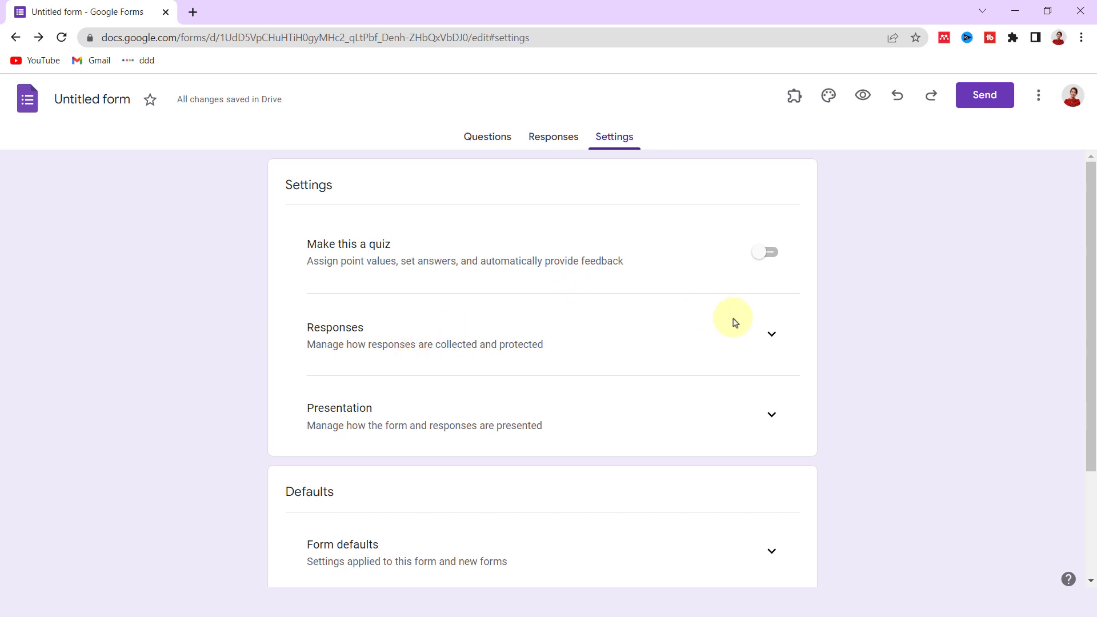
pyautogui.click(770, 334)
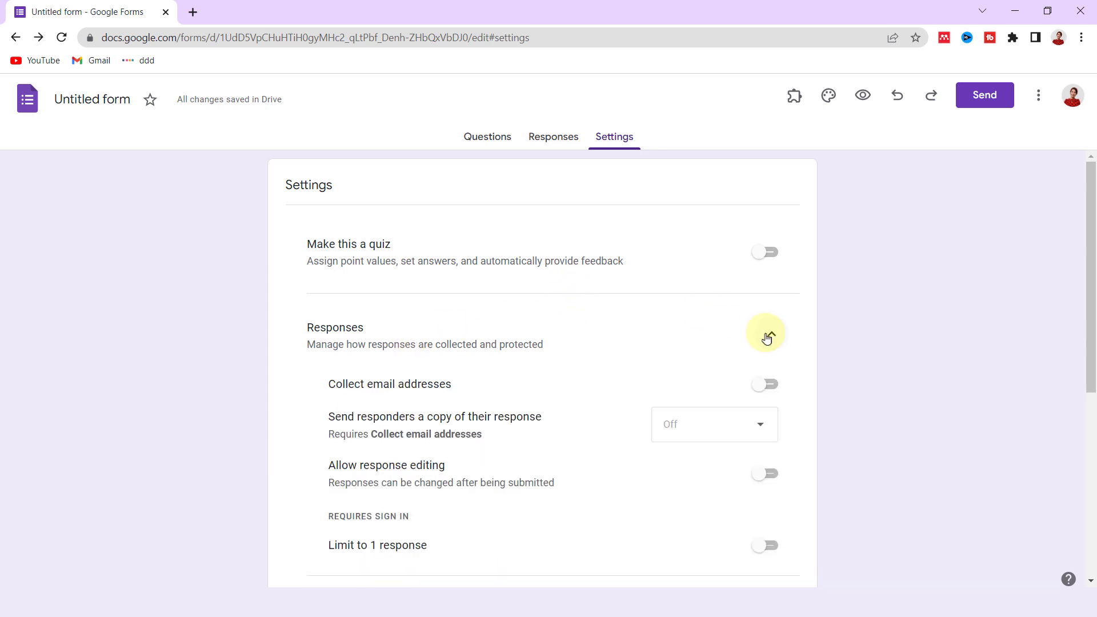
pyautogui.click(772, 388)
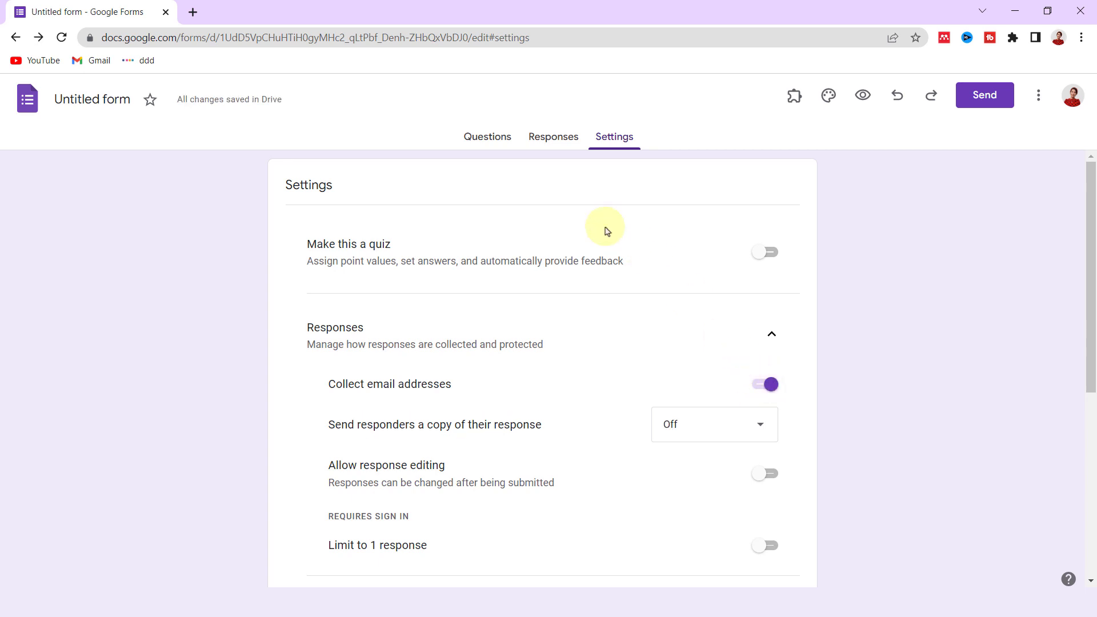
pyautogui.click(490, 144)
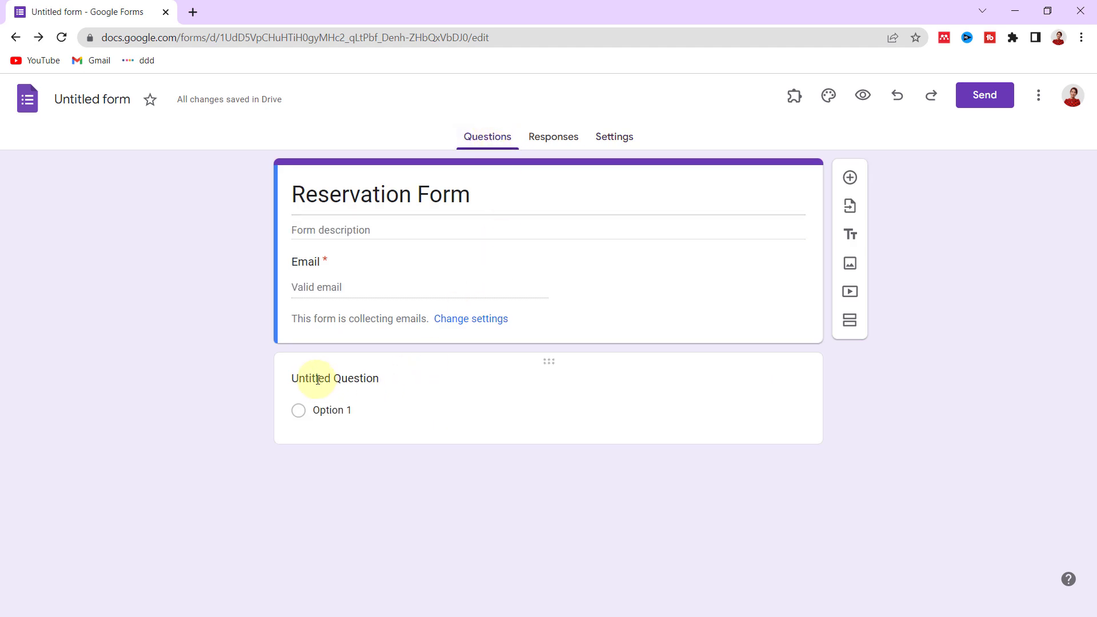
# - Make the first question a required short answer 'What is your name', then add another question
pyautogui.click(317, 380)
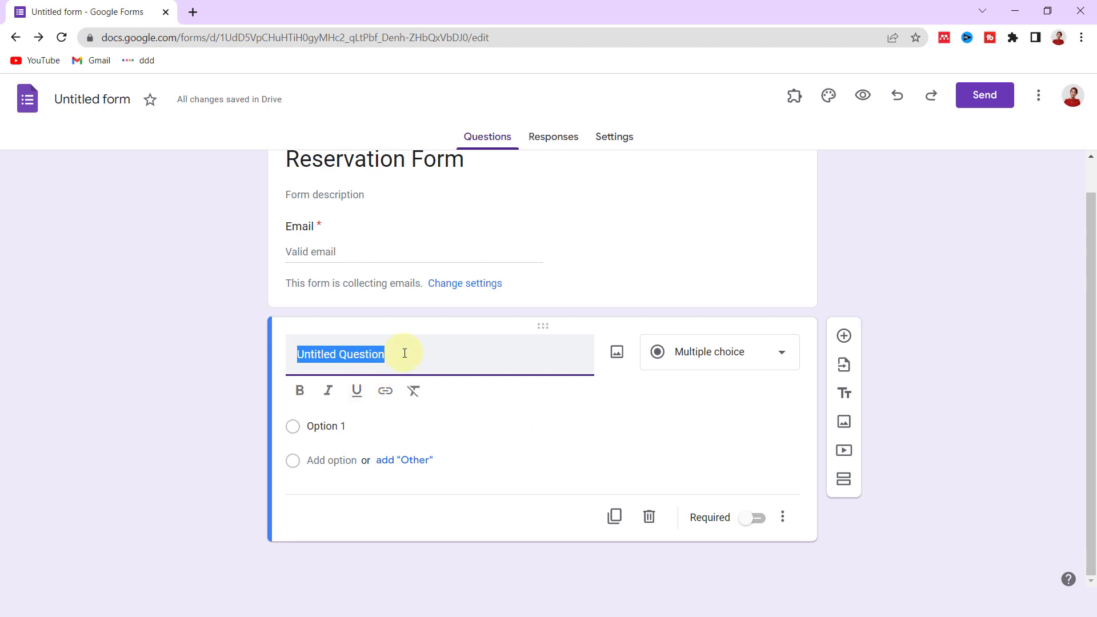
pyautogui.write('What is')
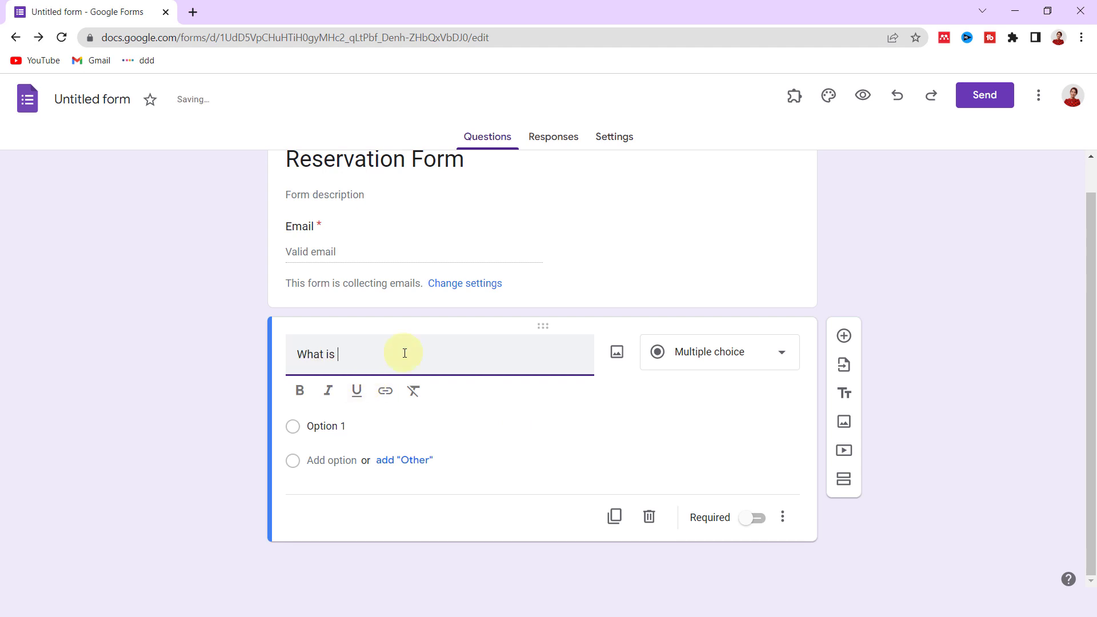
pyautogui.write(' your name?')
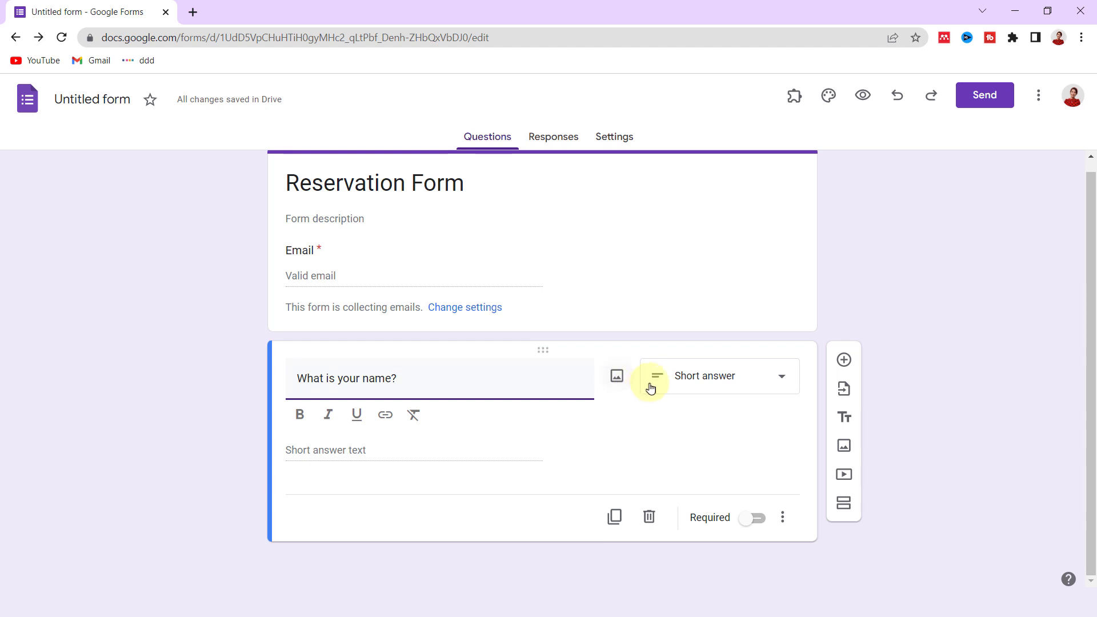
pyautogui.click(770, 377)
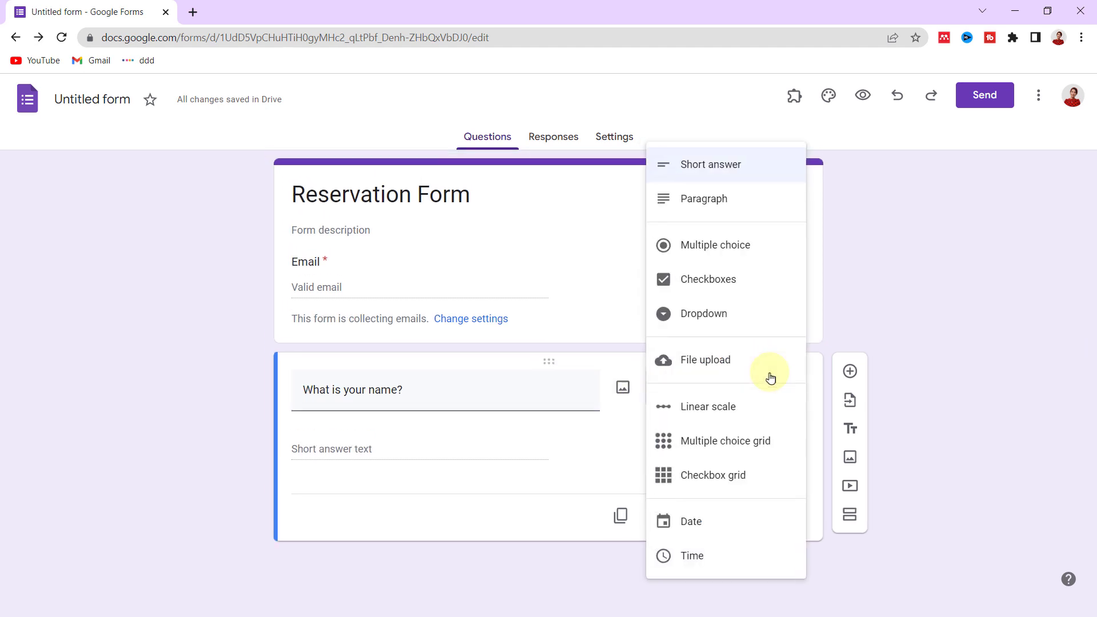
pyautogui.click(735, 175)
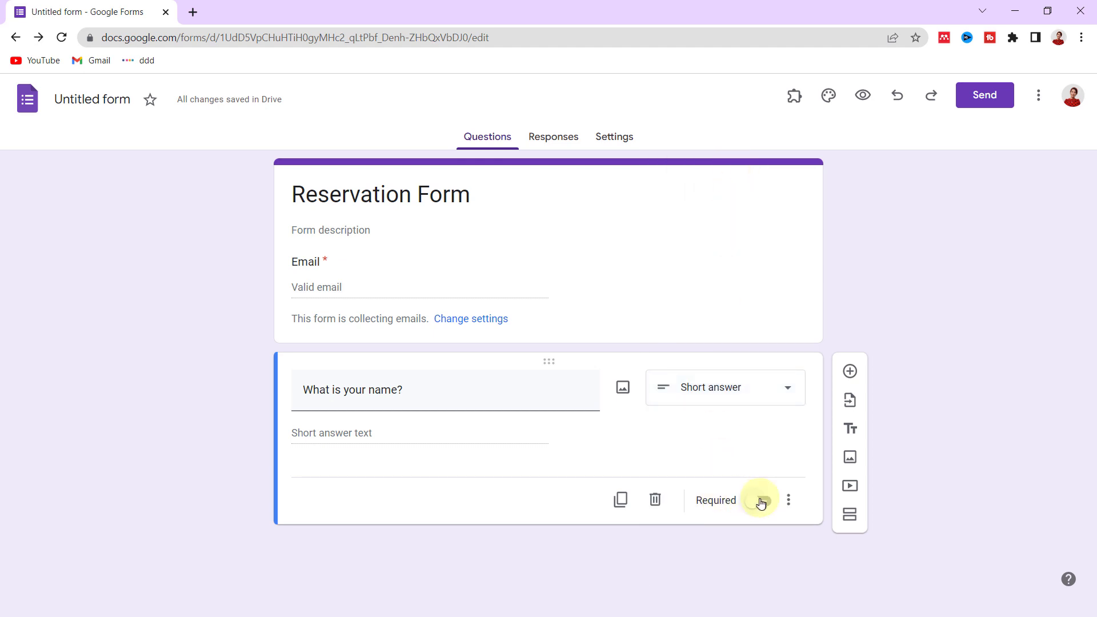
pyautogui.click(764, 503)
pyautogui.click(851, 372)
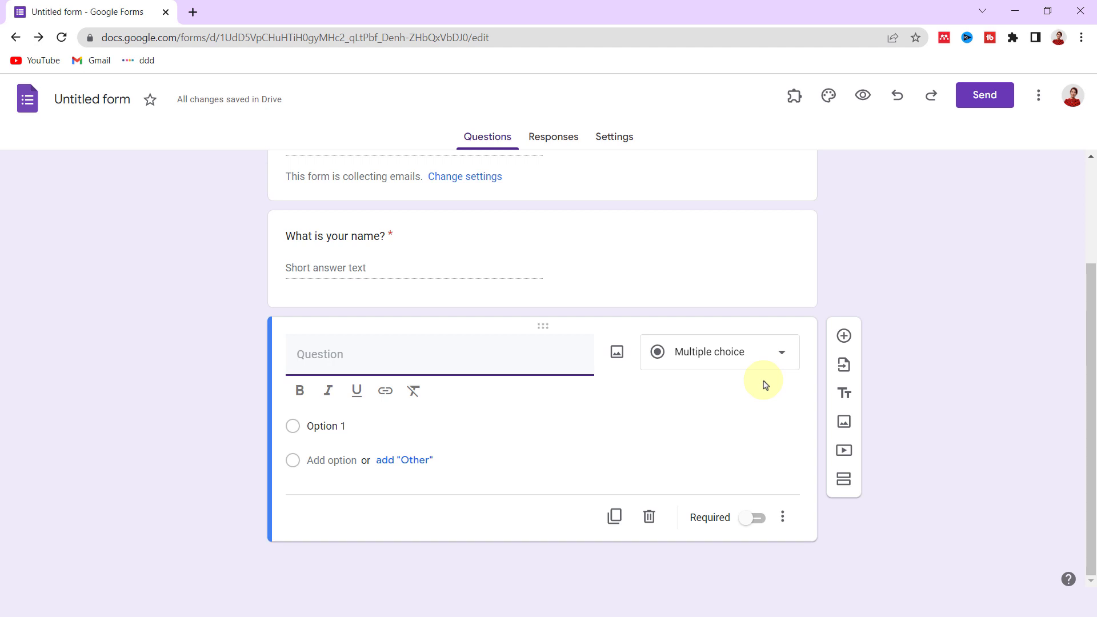
# - Title the new question 'What is your phone number?' and make it required
pyautogui.write('What is your')
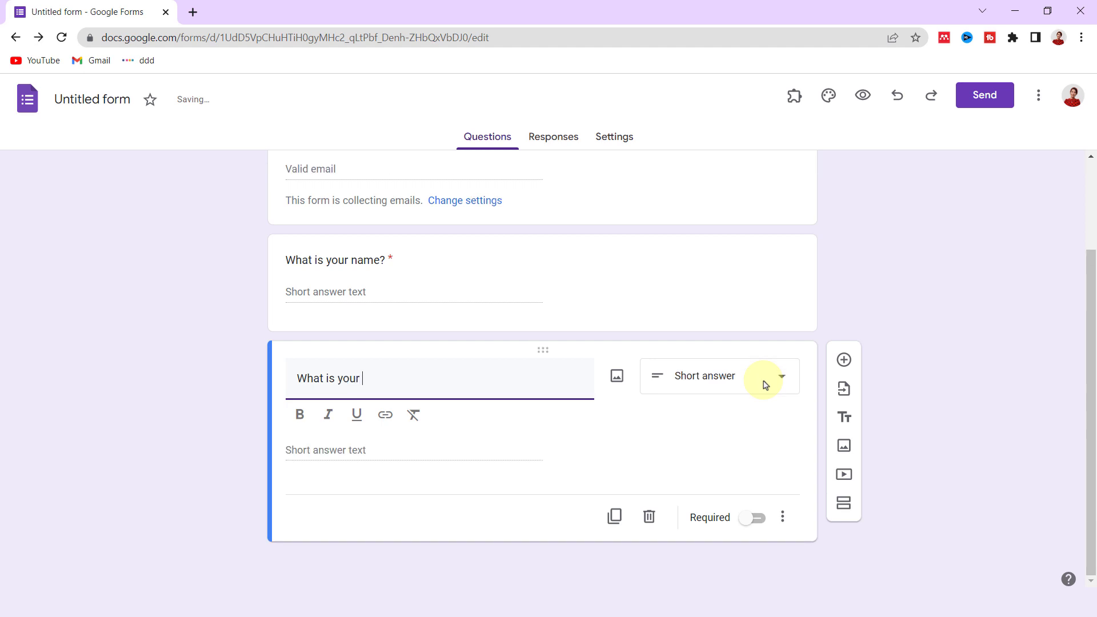
pyautogui.write('umber?')
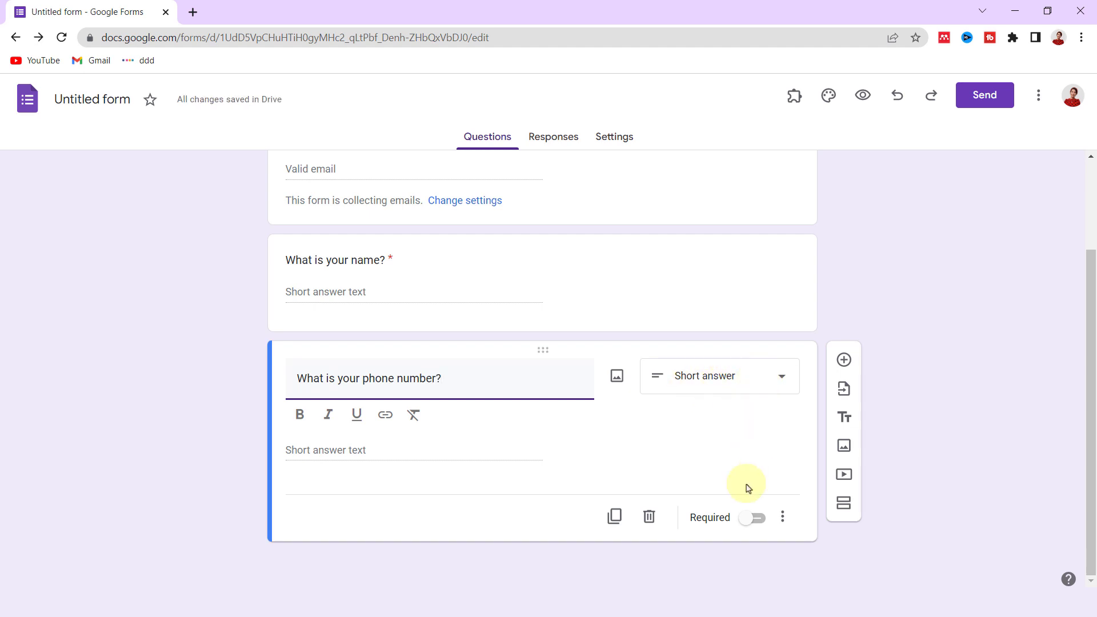
pyautogui.click(753, 518)
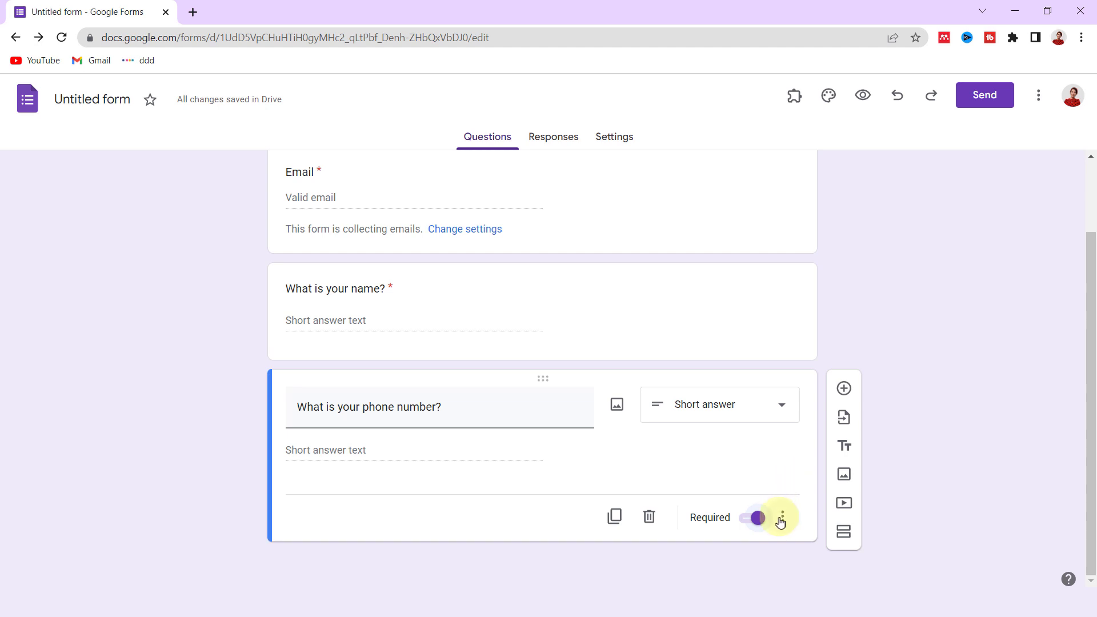
# - Add a 'Choose your table' dropdown with options Table 1, Table 2, Table 3 and Table 4
pyautogui.click(839, 392)
pyautogui.write('Choose your')
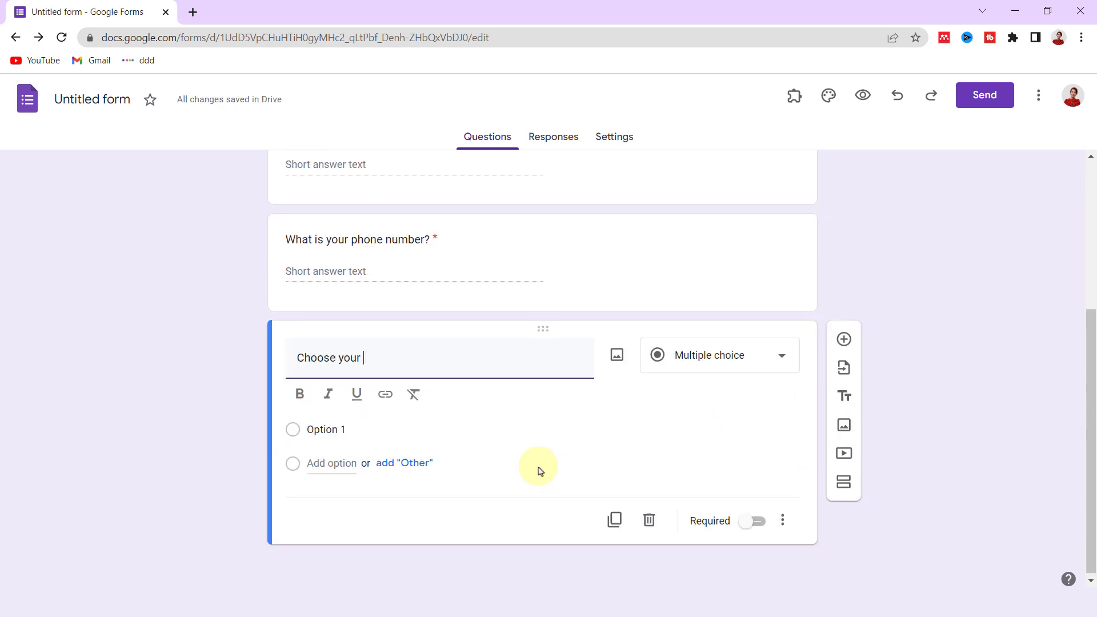
pyautogui.write(' table')
pyautogui.click(727, 362)
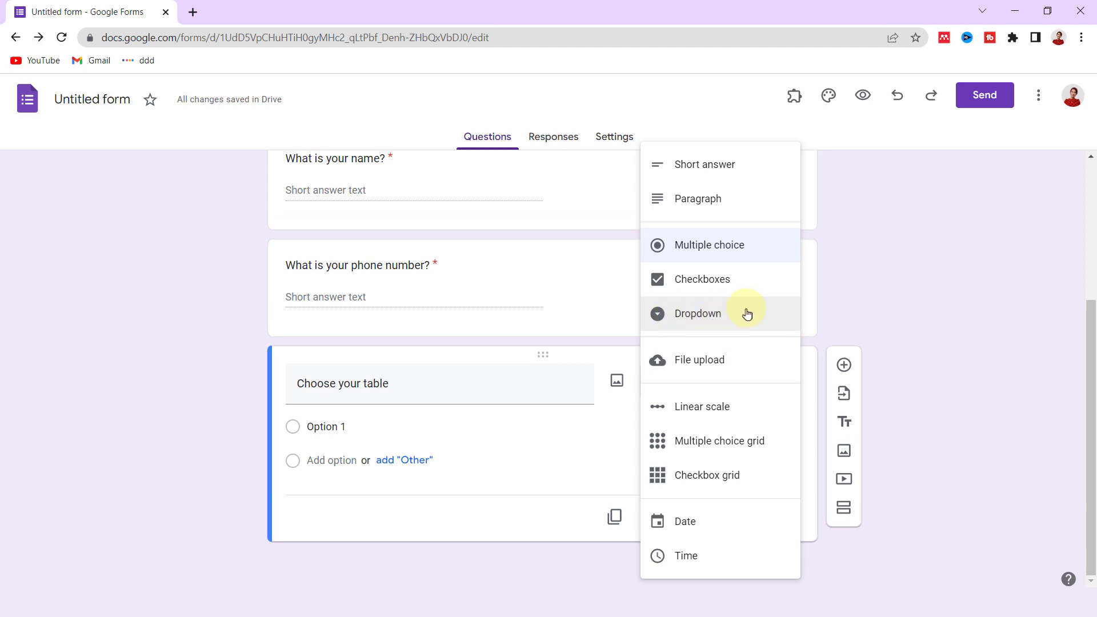
pyautogui.click(746, 313)
pyautogui.write('Tan')
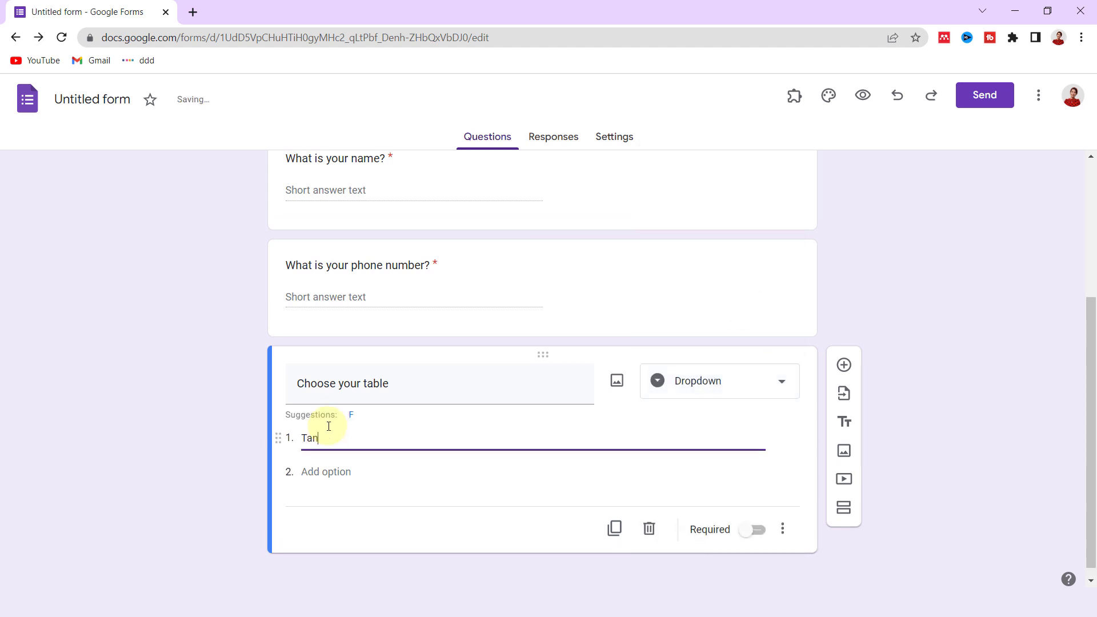
pyautogui.write('le 1')
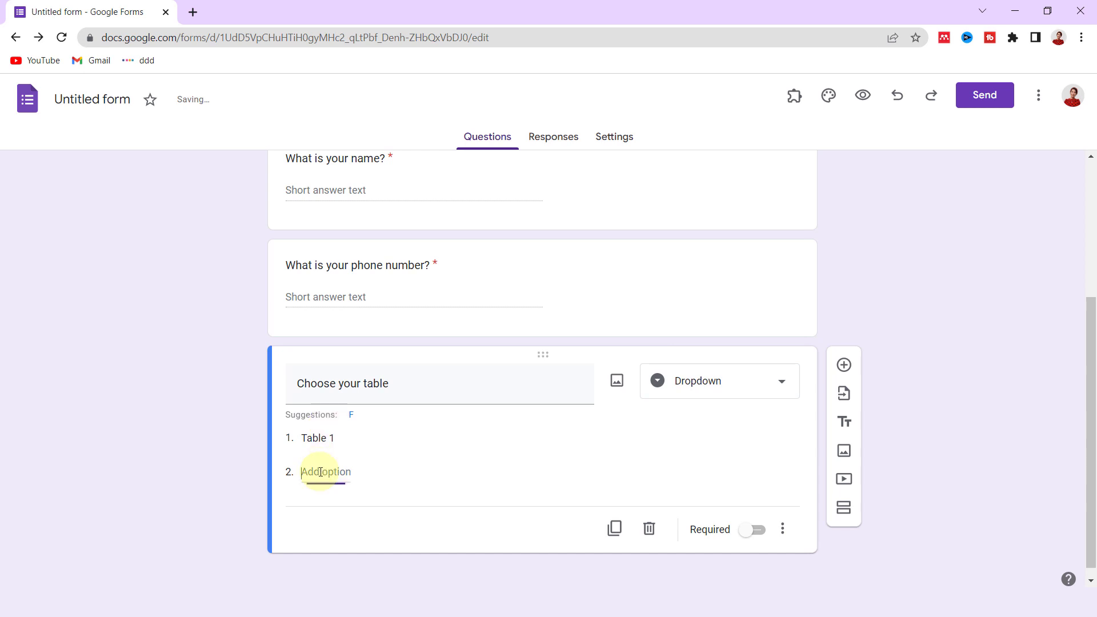
pyautogui.click(323, 471)
pyautogui.write('Table 2')
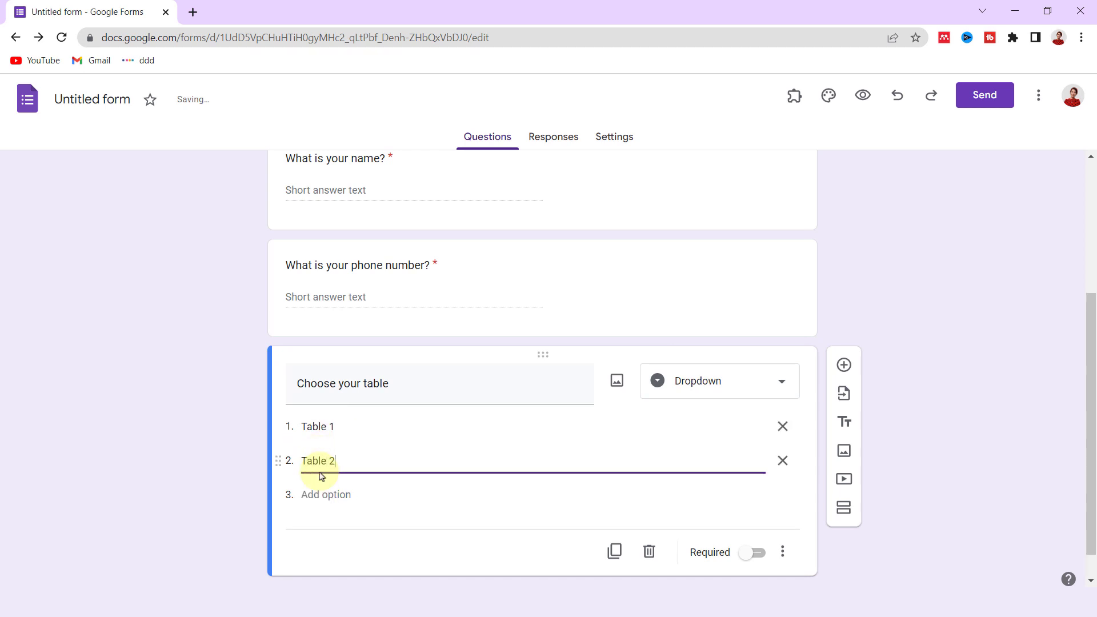
pyautogui.click(320, 494)
pyautogui.write('Table 3')
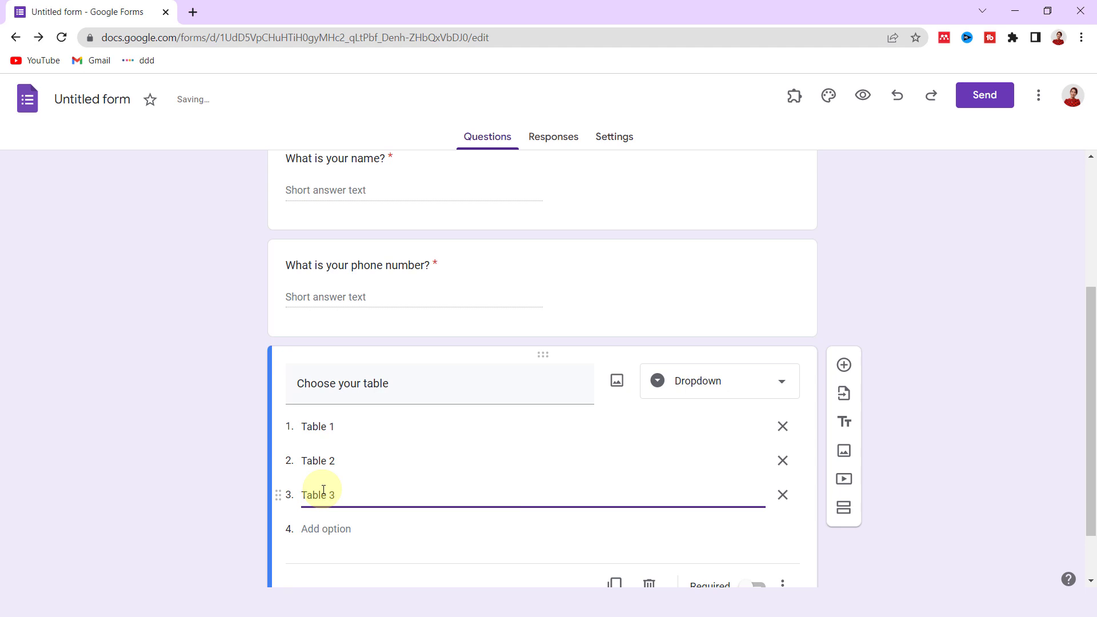
pyautogui.click(311, 528)
pyautogui.write('Table 4')
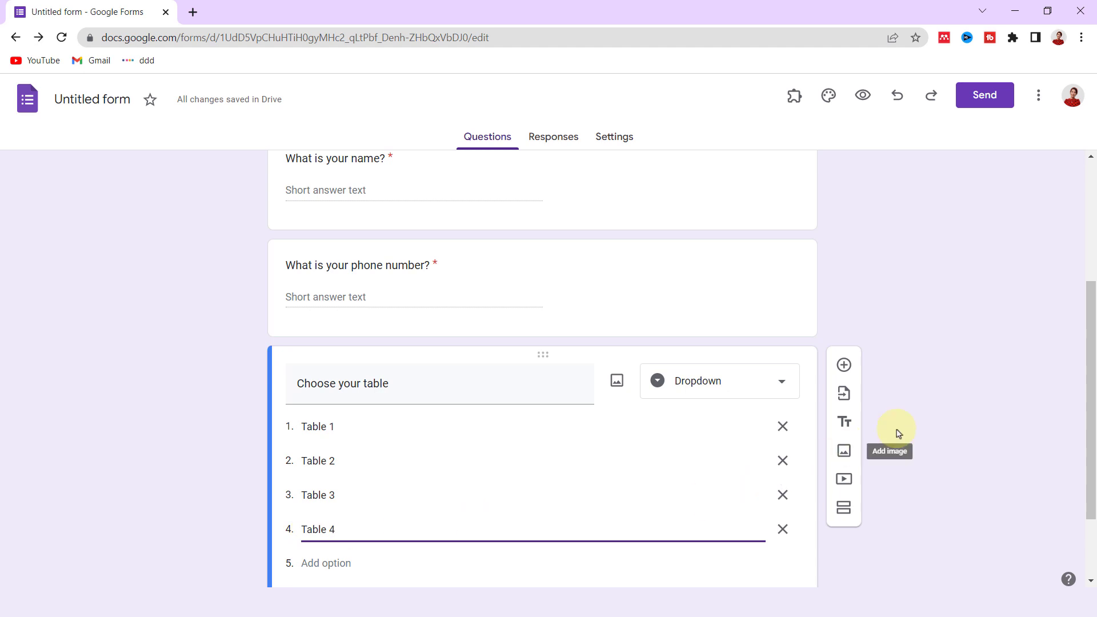
pyautogui.scroll(-2, 925, 413)
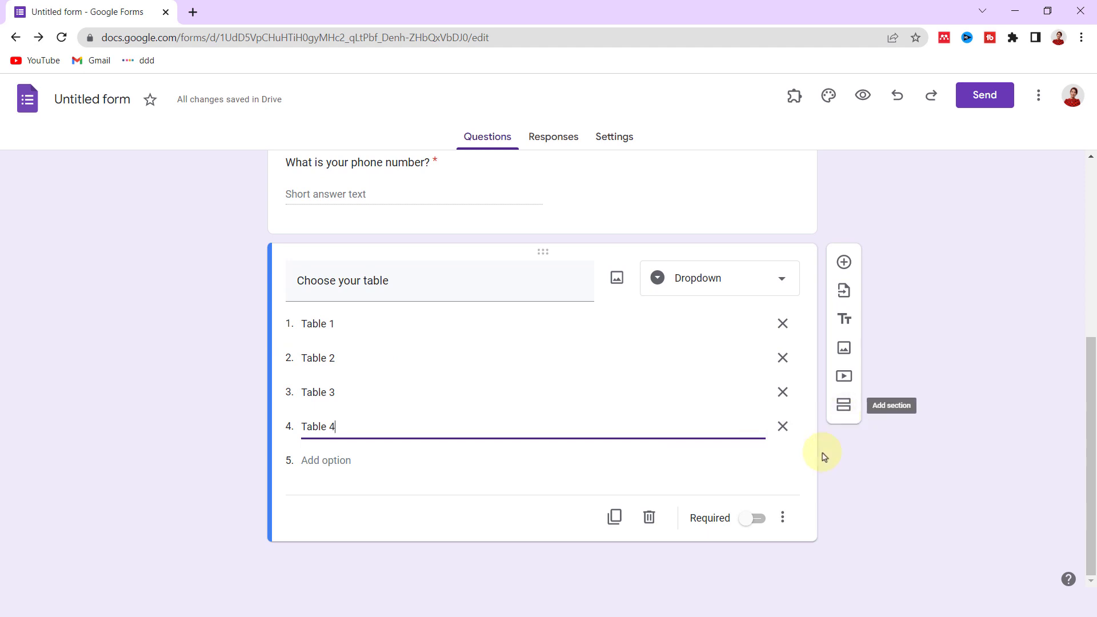
# - Mark 'Choose your table' as required, leaving its extra options unchanged
pyautogui.click(756, 517)
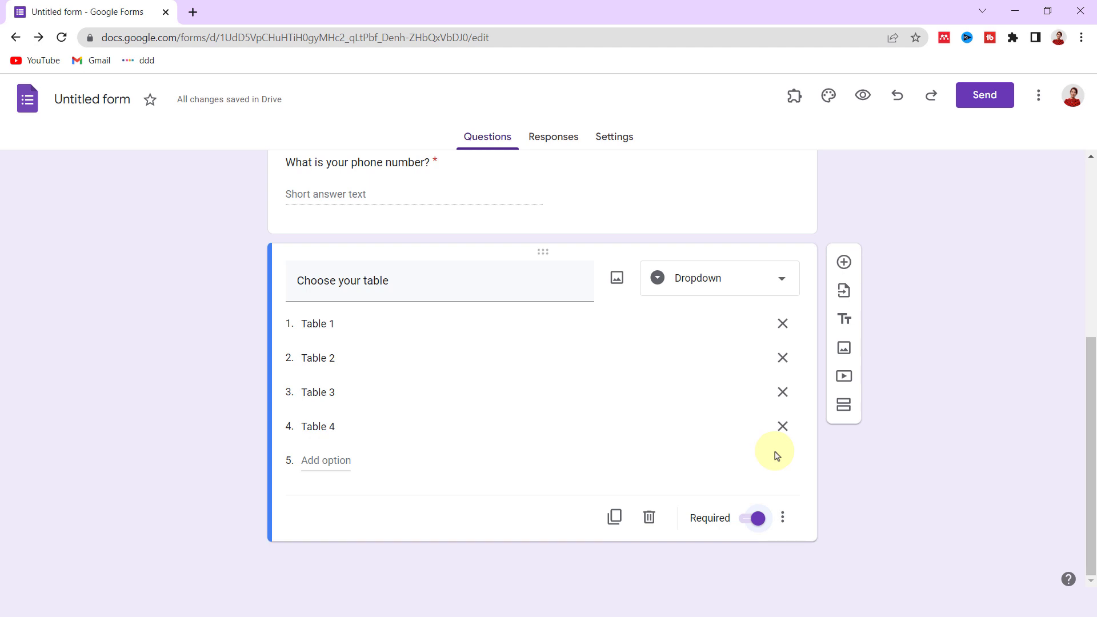
pyautogui.click(783, 516)
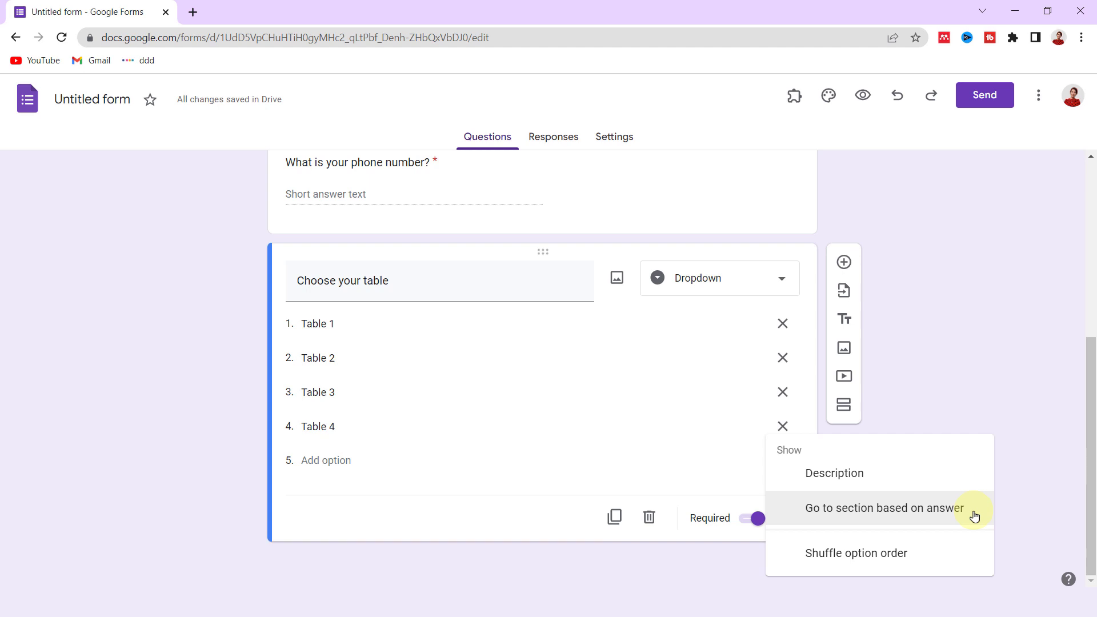
pyautogui.click(1023, 501)
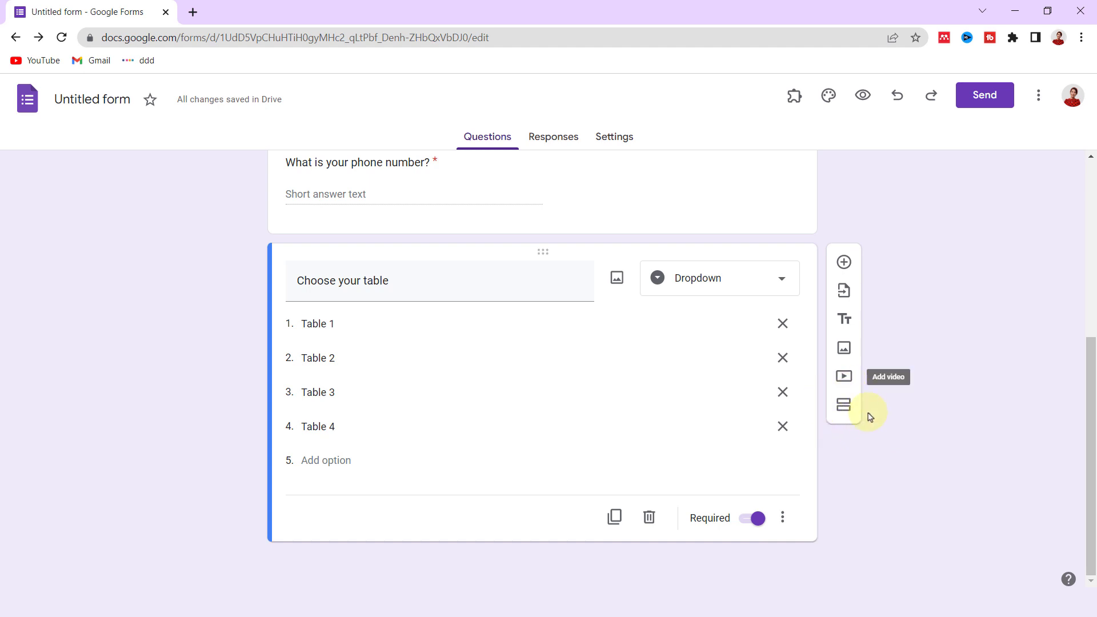
# - Add a new section titled 'Table 1' after the table question
pyautogui.click(838, 419)
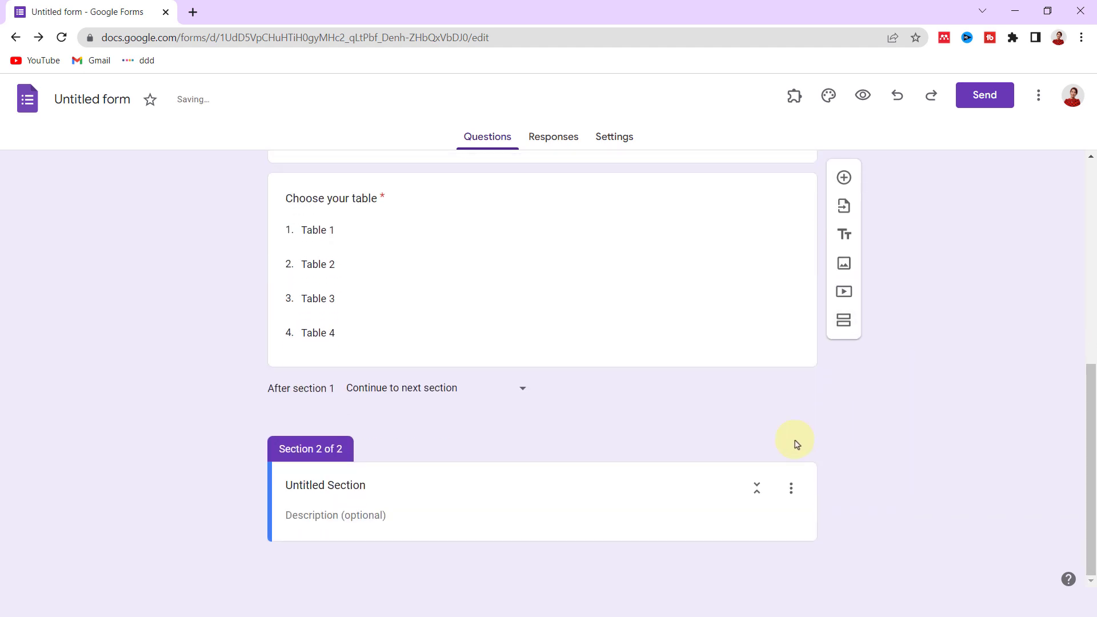
pyautogui.click(375, 490)
pyautogui.write('Table 1')
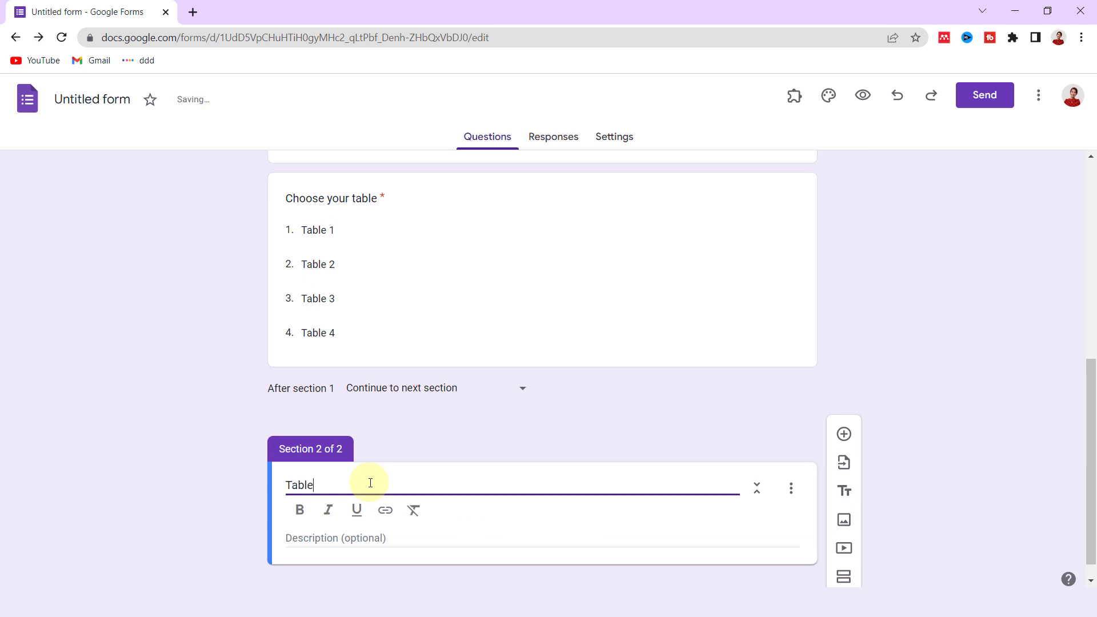
# - Add a required 'Choose a day' dropdown with options Friday, Saturday and Sunday
pyautogui.click(843, 433)
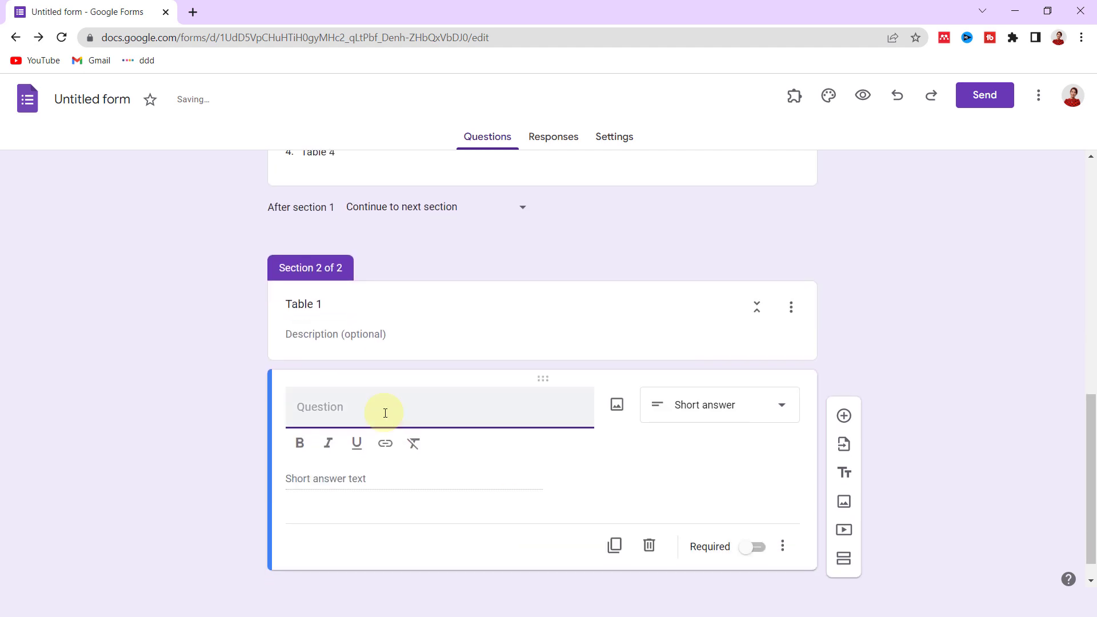
pyautogui.write('Choose a day')
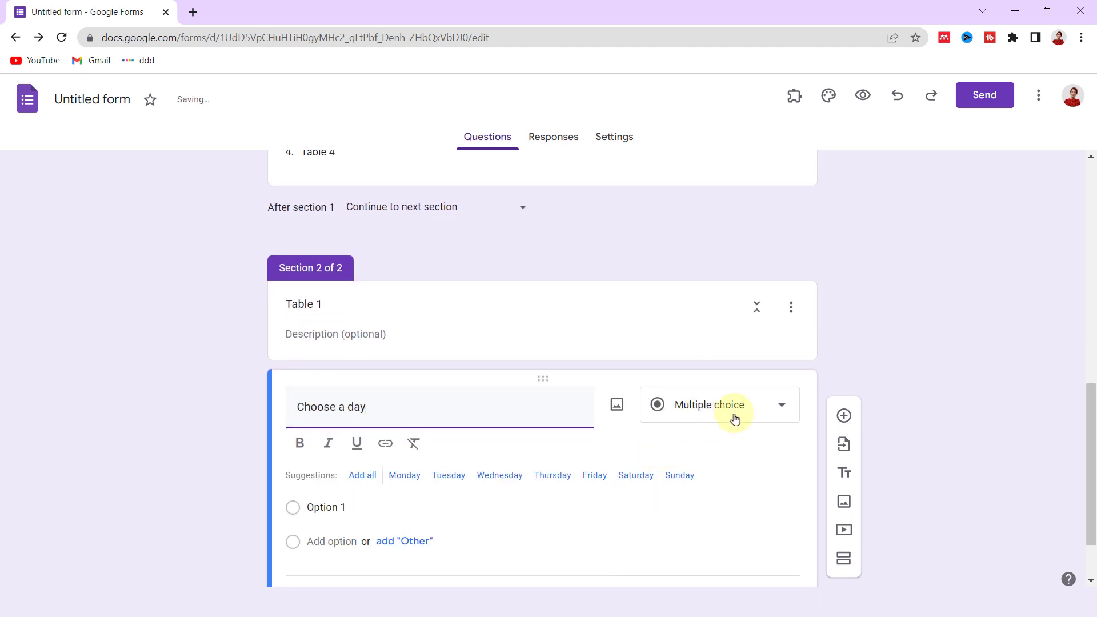
pyautogui.click(752, 407)
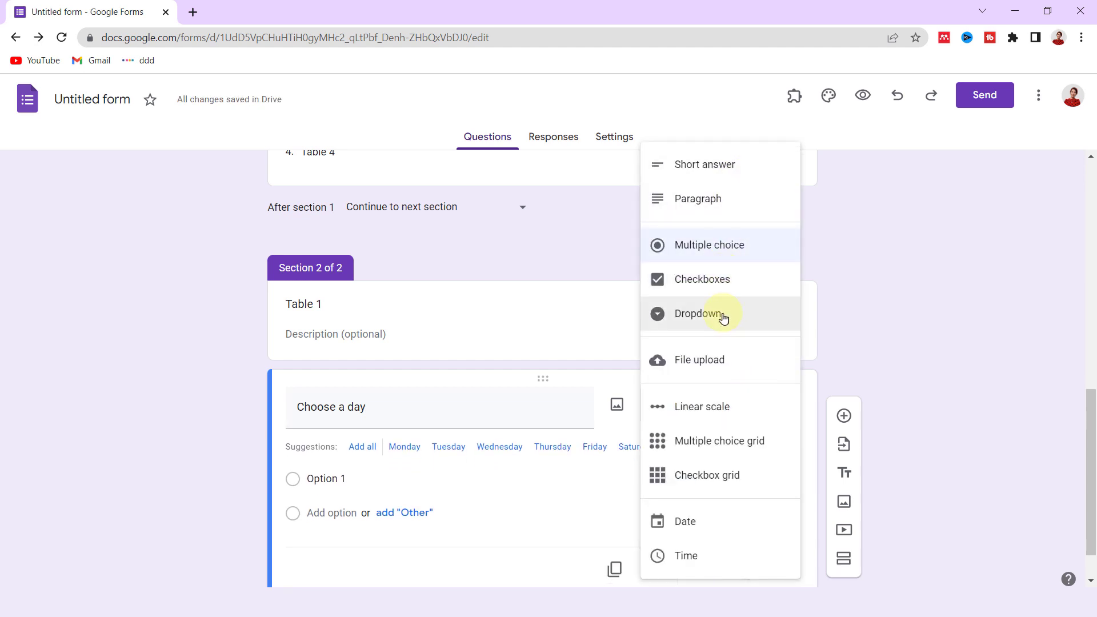
pyautogui.click(747, 319)
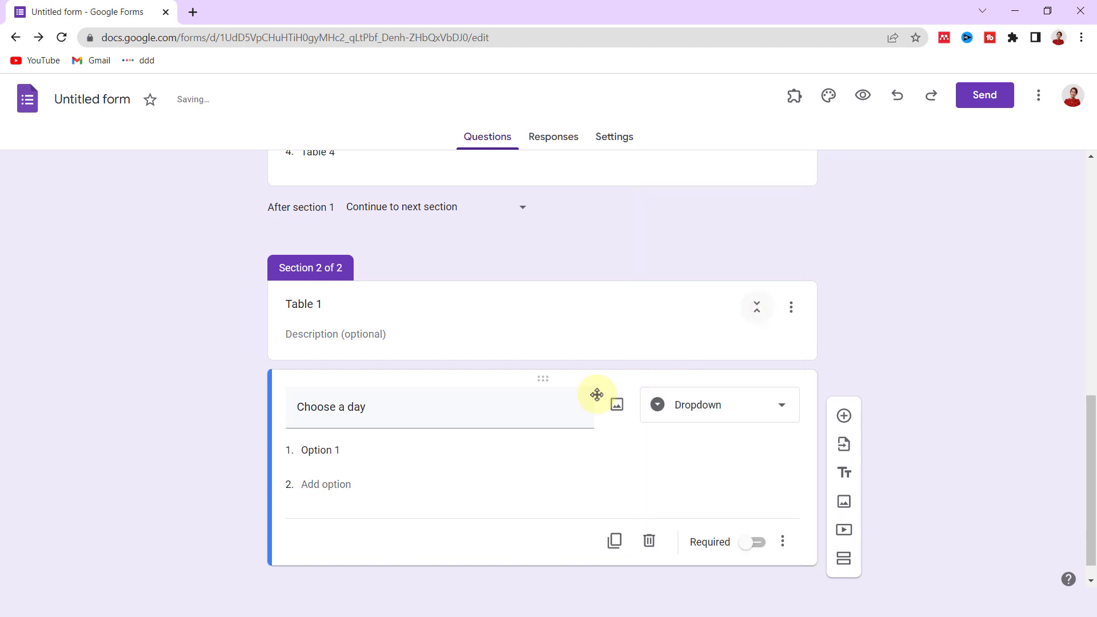
pyautogui.click(317, 451)
pyautogui.write('Friday')
pyautogui.click(318, 484)
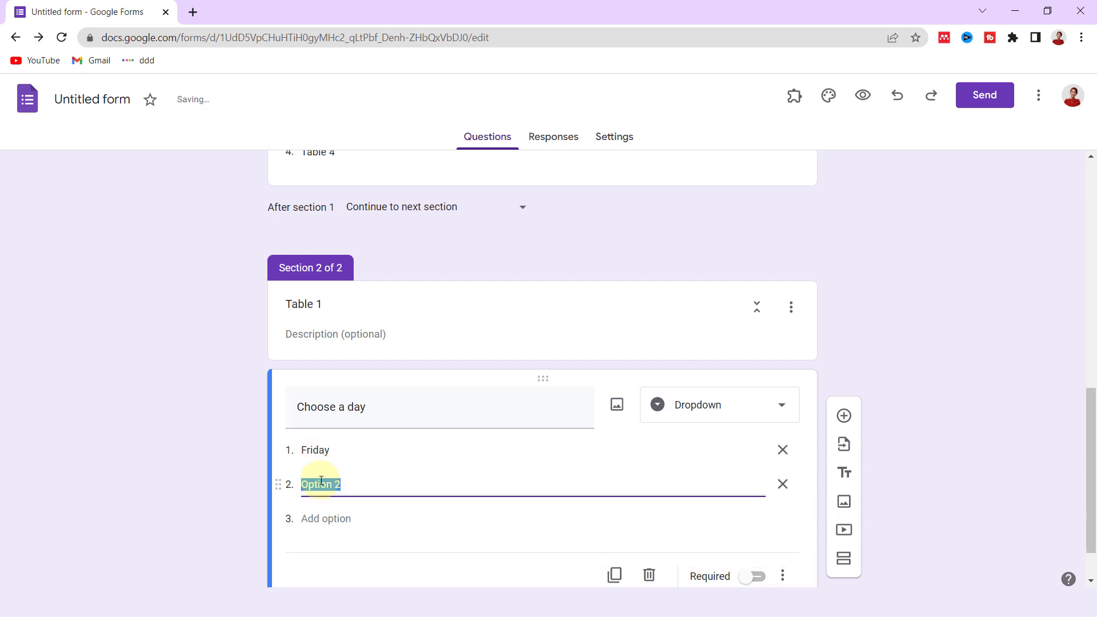
pyautogui.write('Saturday')
pyautogui.click(320, 519)
pyautogui.write('Sunday')
pyautogui.scroll(-2, 916, 399)
pyautogui.click(755, 518)
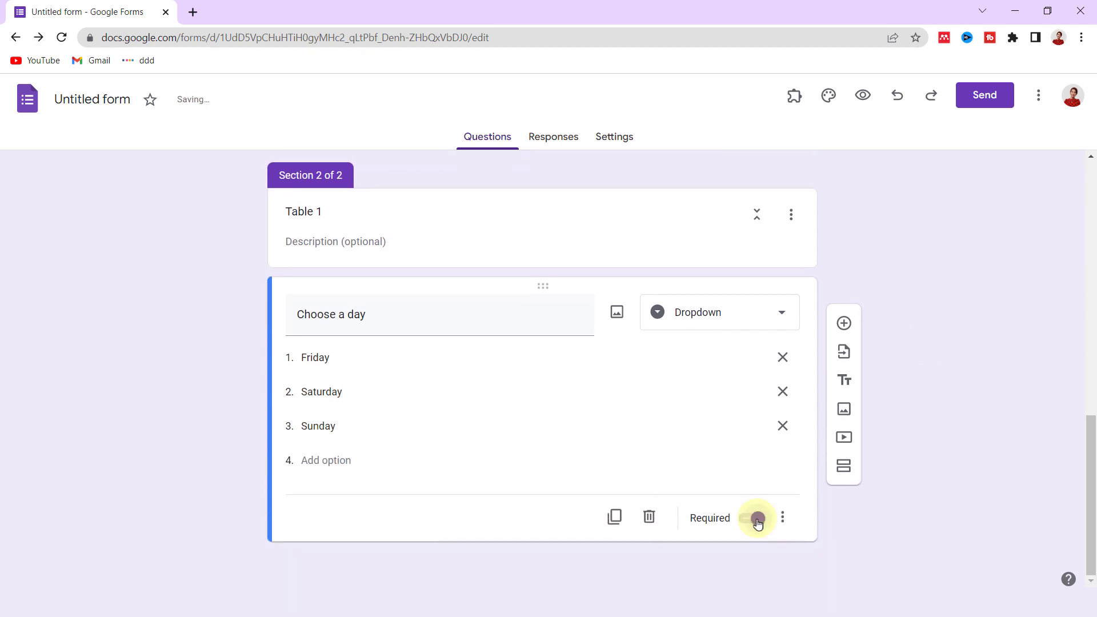
# - Add a 'Choose a time' dropdown below Choose a day with options 8 pm, 9 pm, 10 pm, 11 pm
pyautogui.click(845, 324)
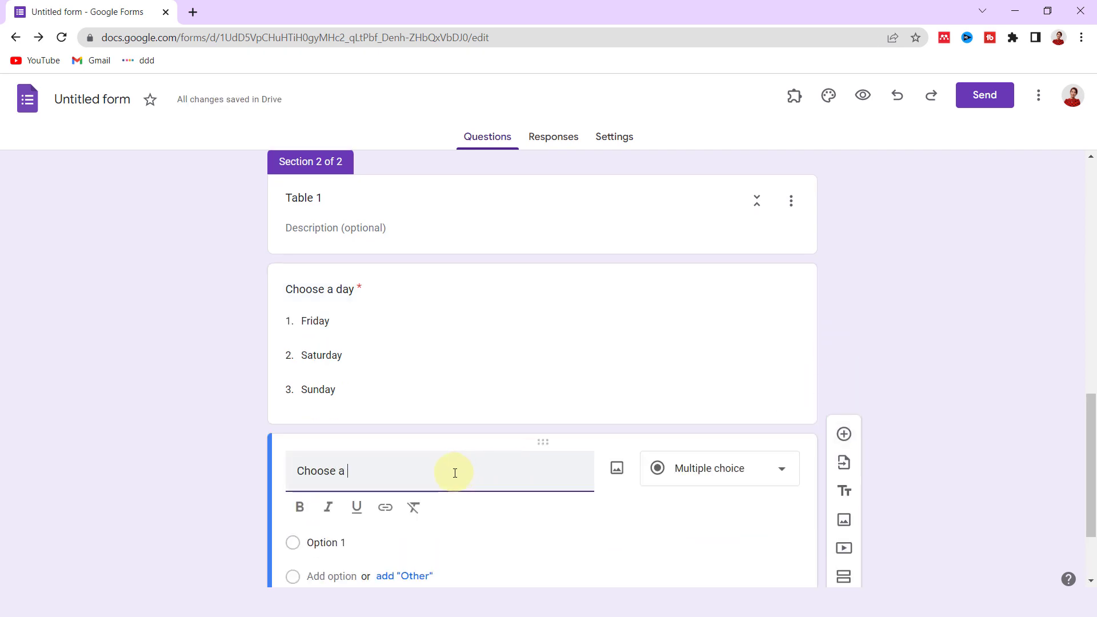
pyautogui.scroll(-2, 498, 487)
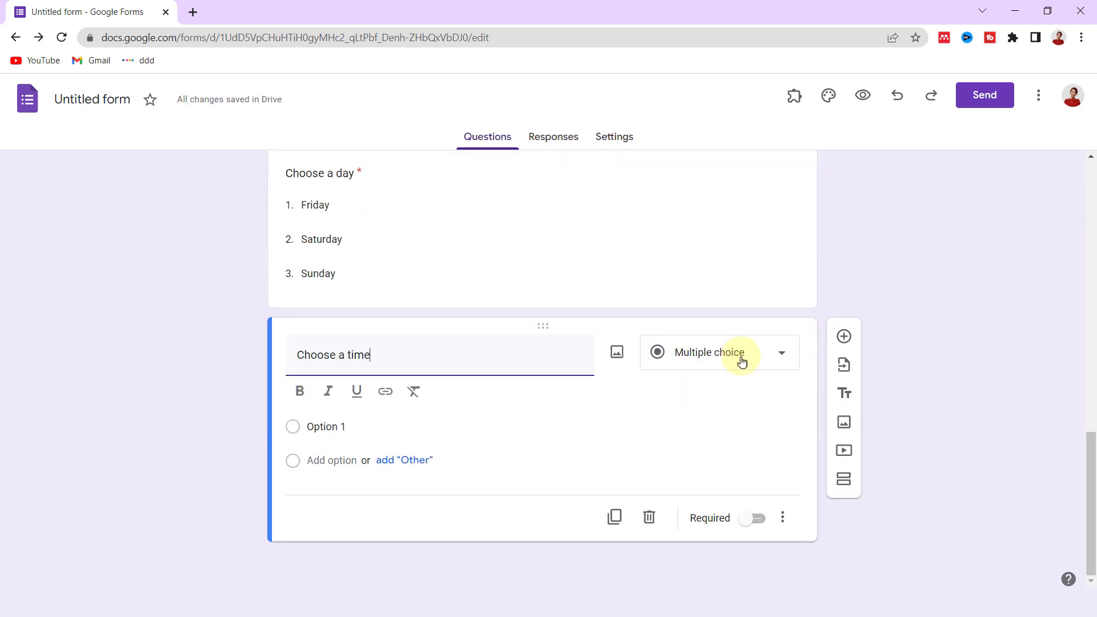
pyautogui.click(739, 355)
pyautogui.click(751, 321)
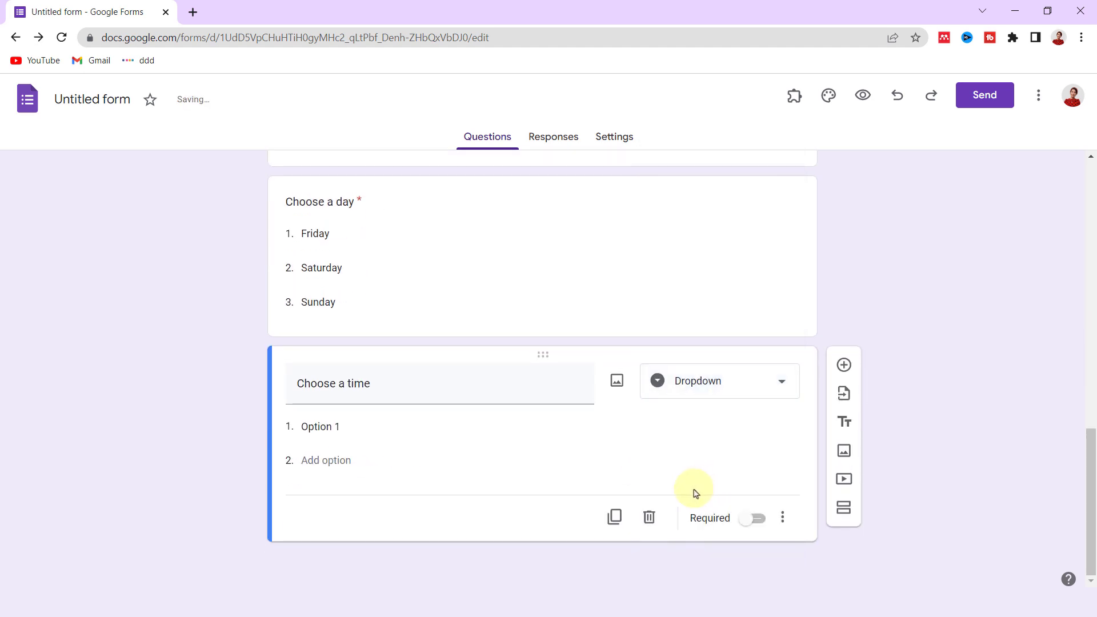
pyautogui.click(325, 427)
pyautogui.write('8 pm')
pyautogui.press('Return')
pyautogui.write('9 pm')
pyautogui.press('Return')
pyautogui.write('10 pm')
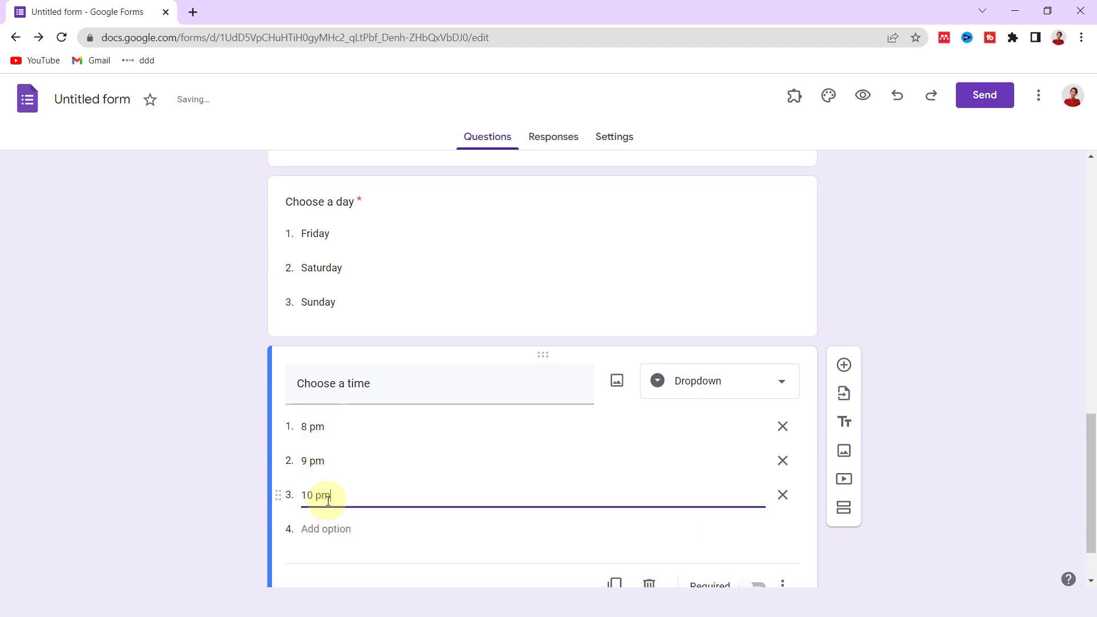
pyautogui.press('Return')
pyautogui.write('11 pm')
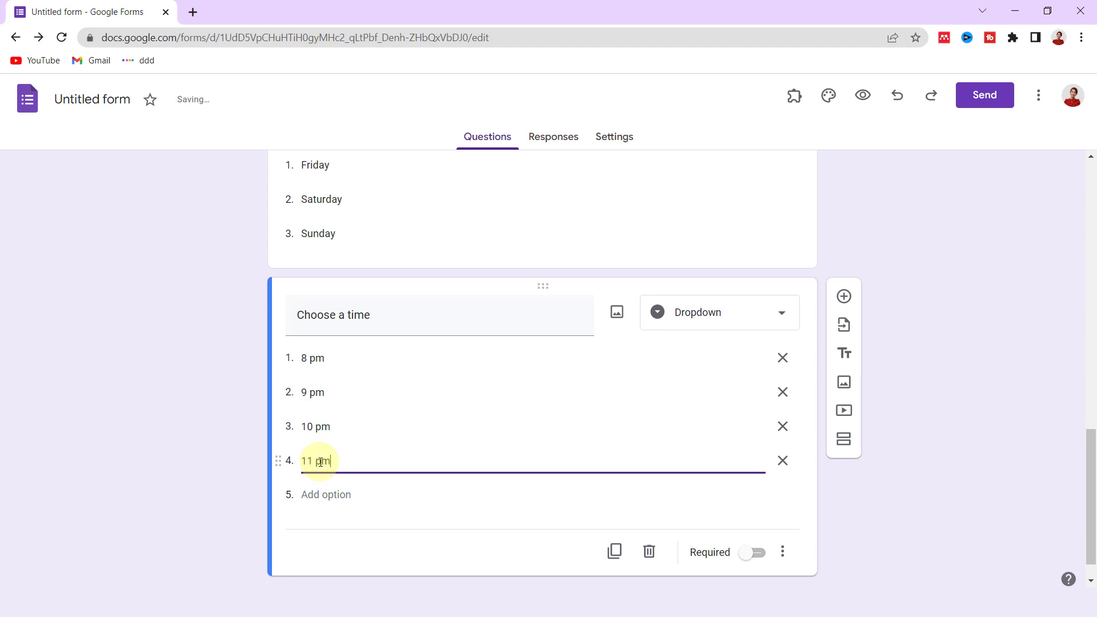
# - Make 'Choose a time' required and add a new section titled 'Table 2'
pyautogui.click(758, 556)
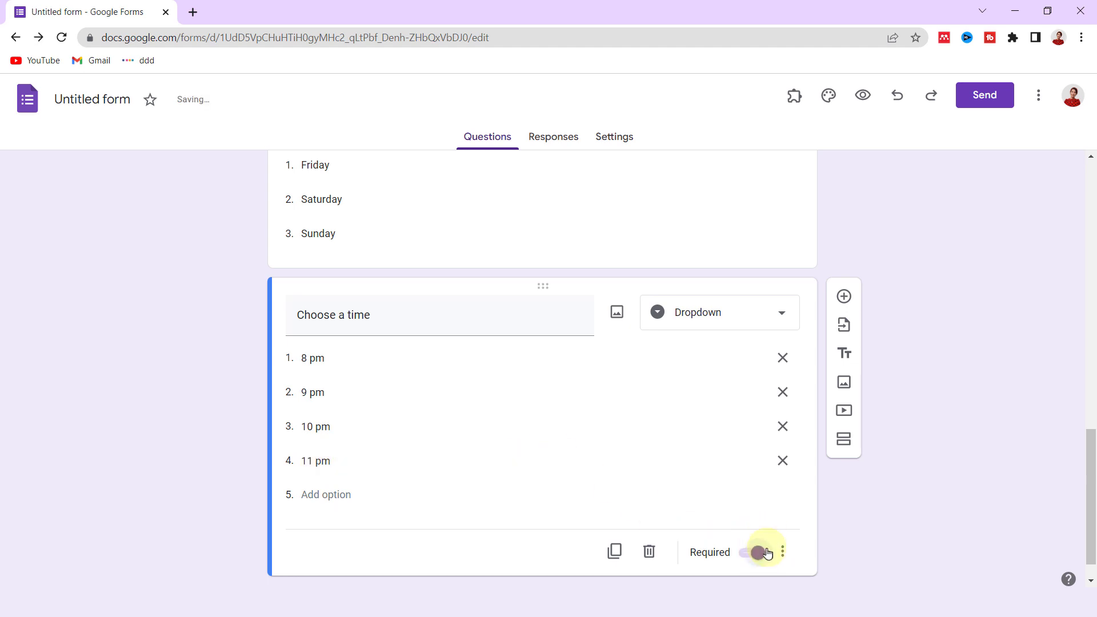
pyautogui.click(844, 441)
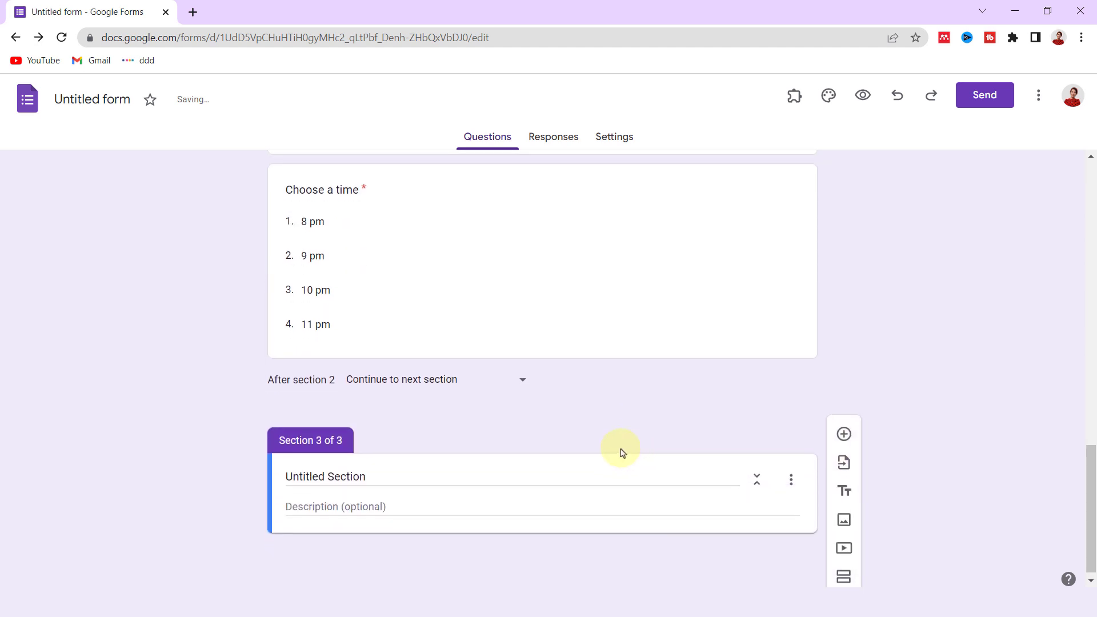
pyautogui.click(333, 474)
pyautogui.tripleClick(333, 475)
pyautogui.write('Table 2')
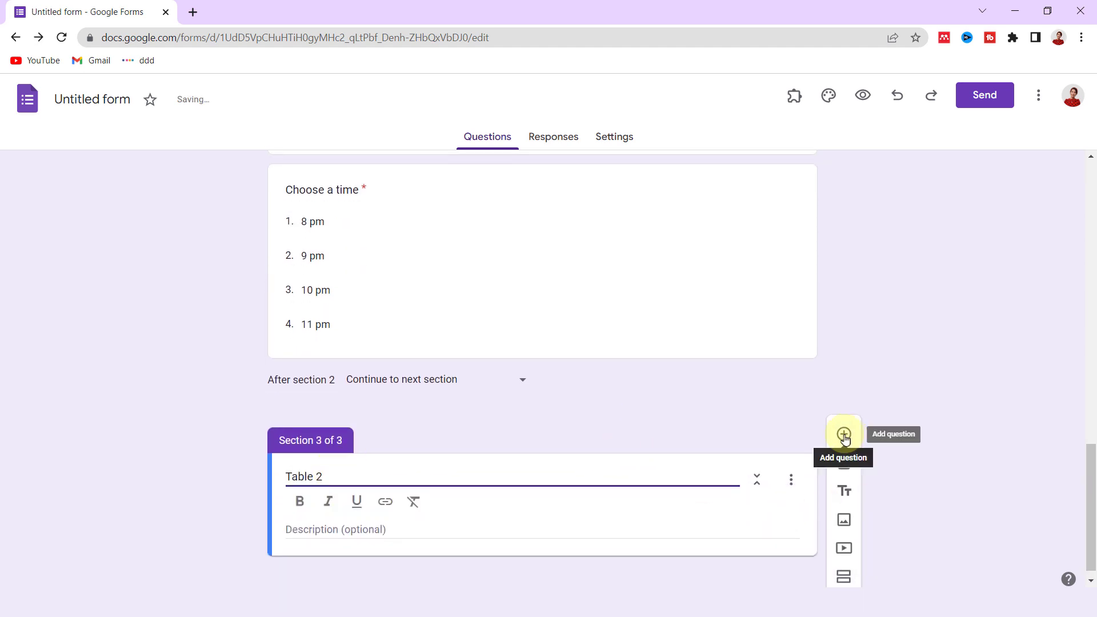
pyautogui.click(844, 435)
# - Duplicate Choose a day and Choose a time and move the copies into Table 2
pyautogui.scroll(5, 751, 281)
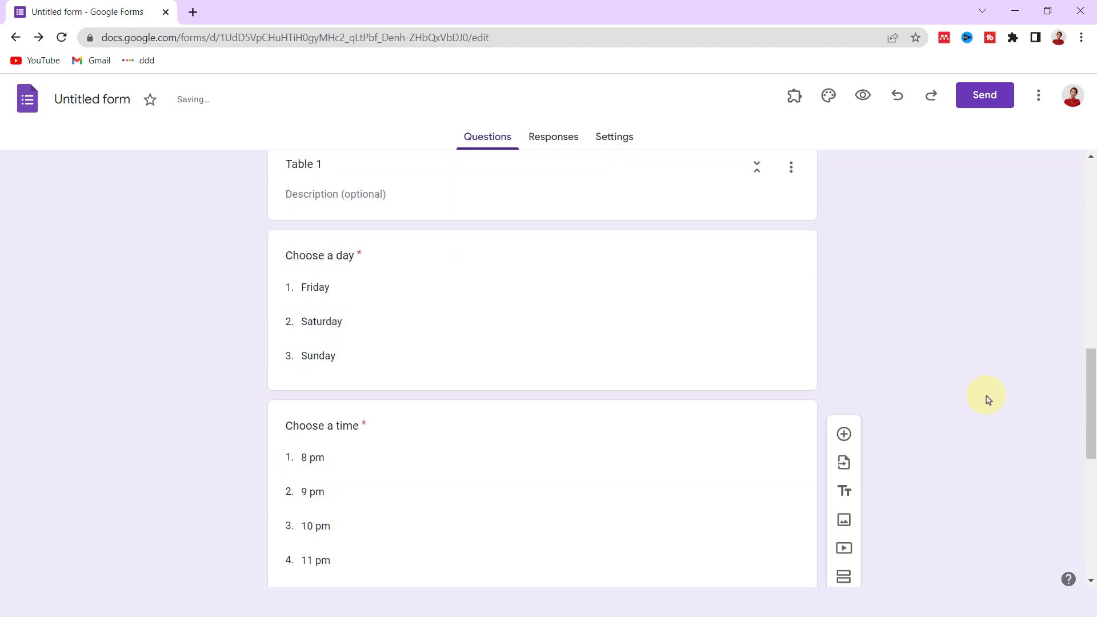
pyautogui.click(655, 267)
pyautogui.scroll(-2, 543, 362)
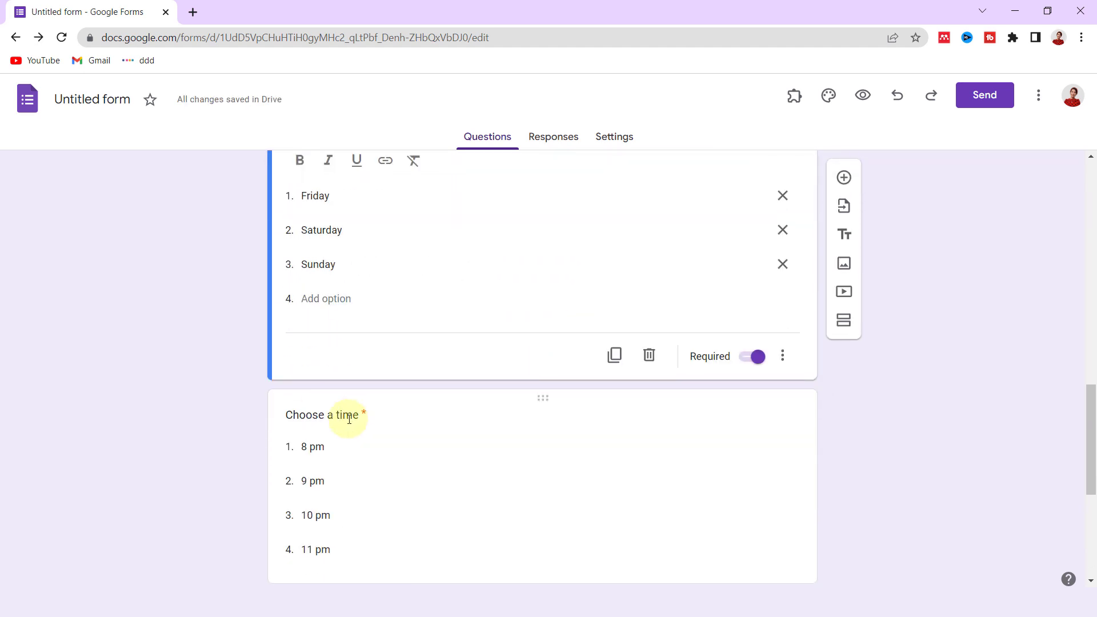
pyautogui.click(615, 362)
pyautogui.moveTo(552, 301); pyautogui.dragTo(506, 340)
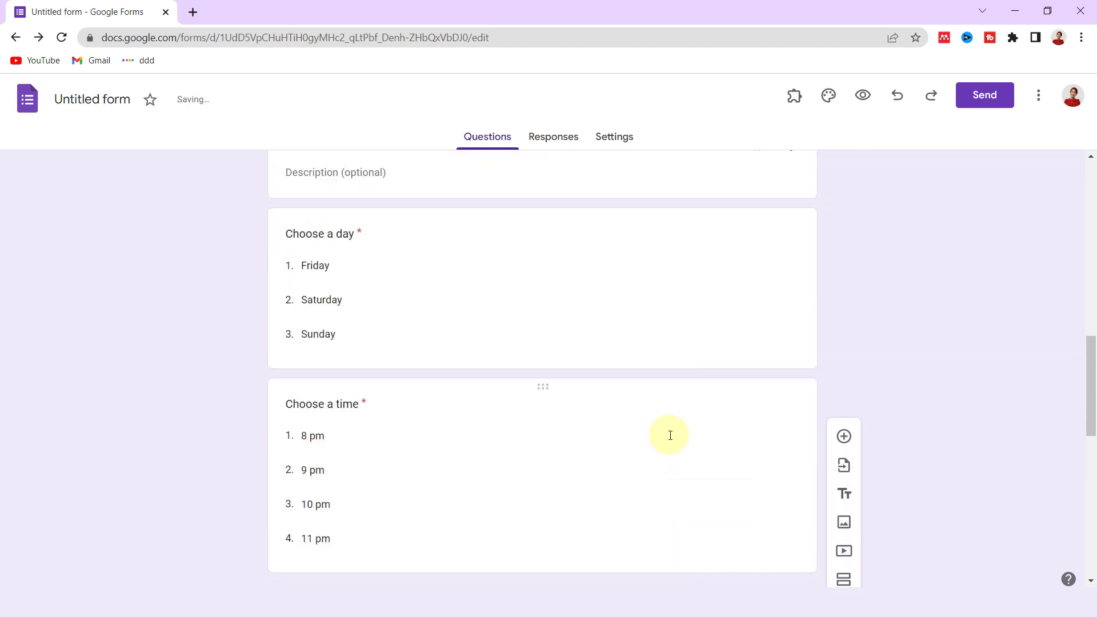
pyautogui.click(611, 388)
pyautogui.click(614, 468)
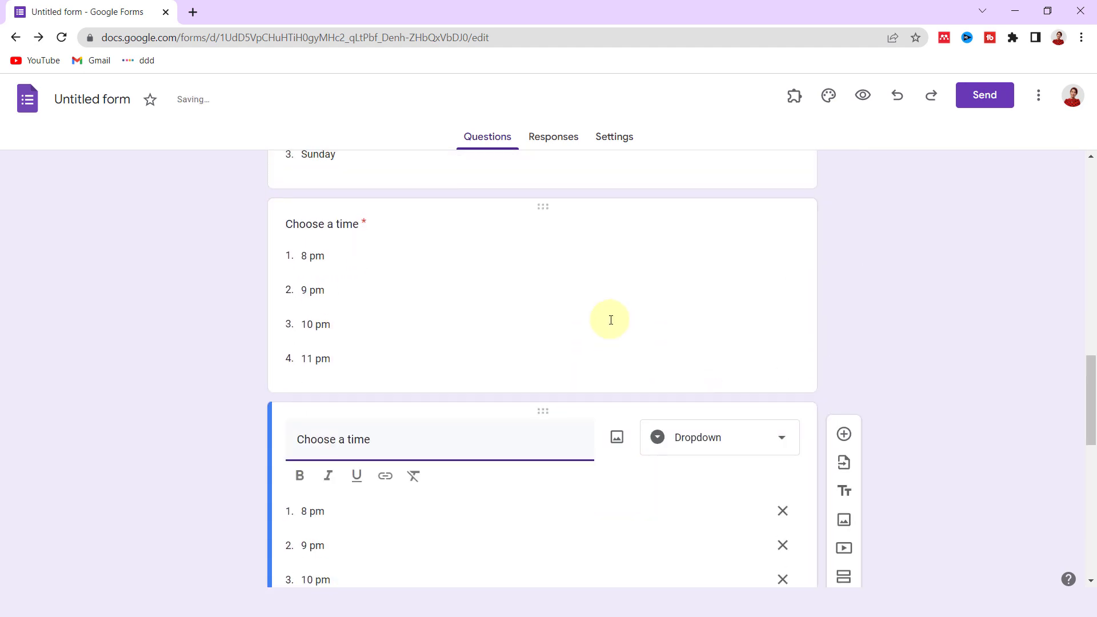
pyautogui.moveTo(522, 429); pyautogui.dragTo(492, 318)
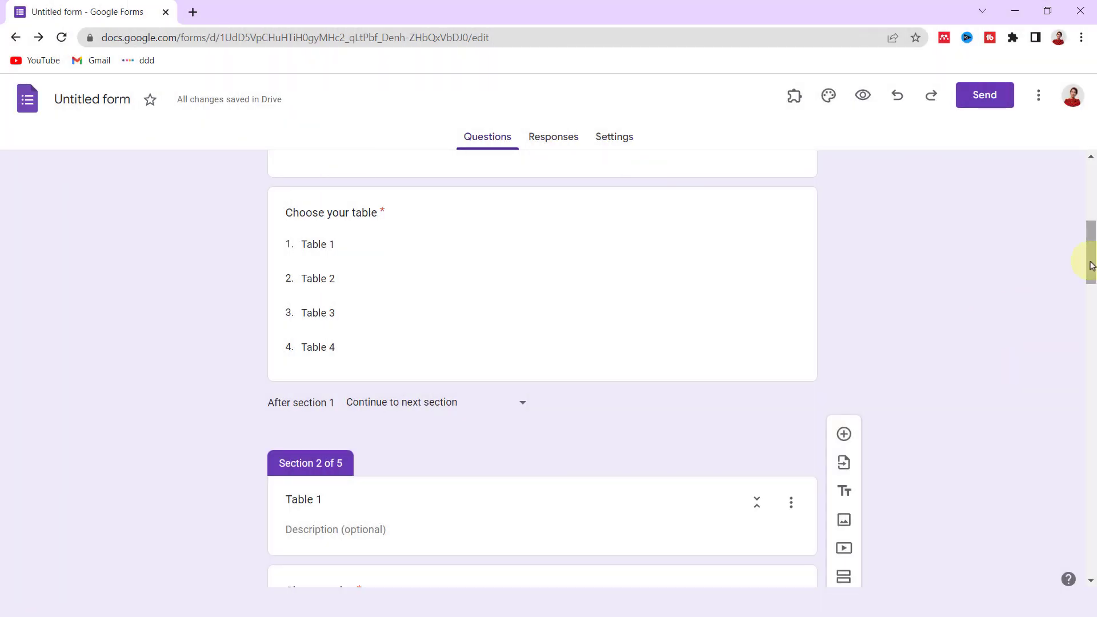
# - Route answers by table: Table 1 to section 2, Table 2 to 3, Table 3 to 4, Table 4 to 5
pyautogui.click(792, 199)
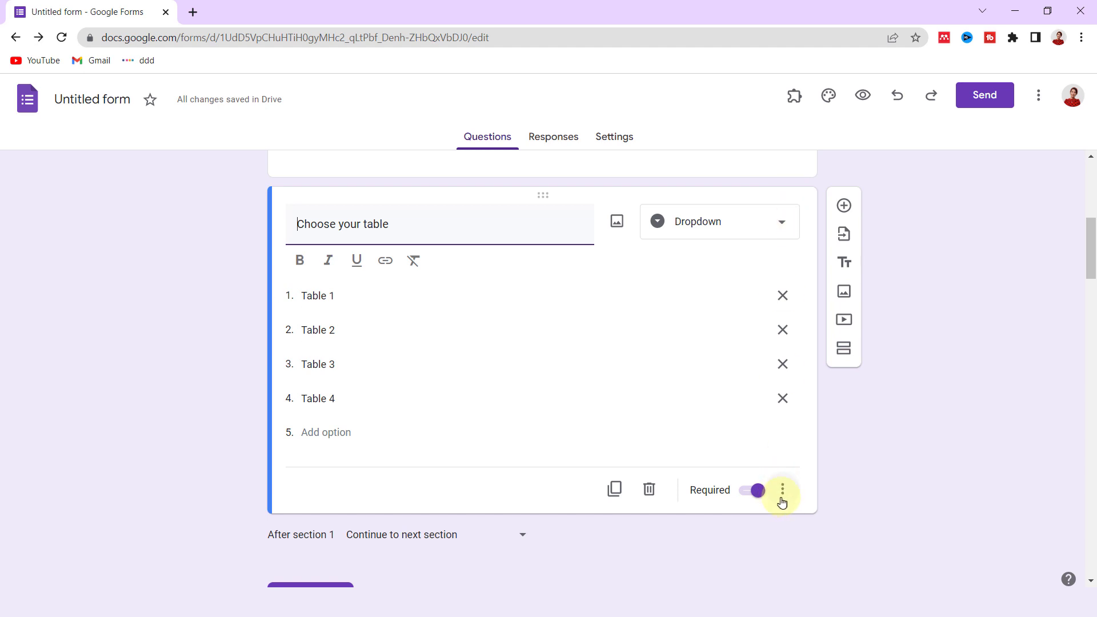
pyautogui.click(782, 495)
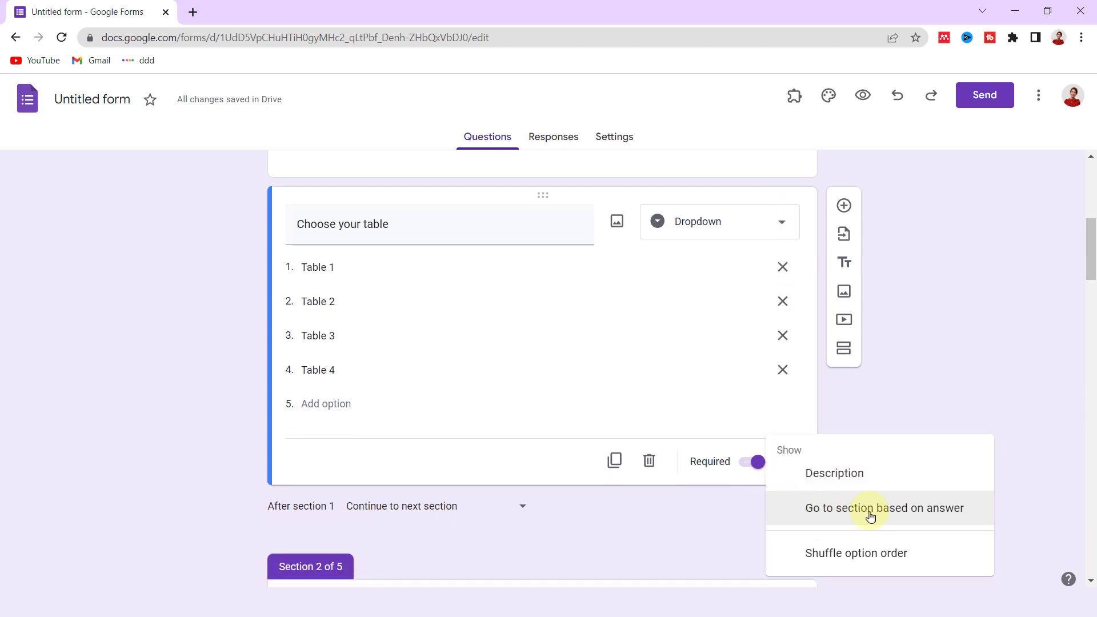
pyautogui.click(890, 508)
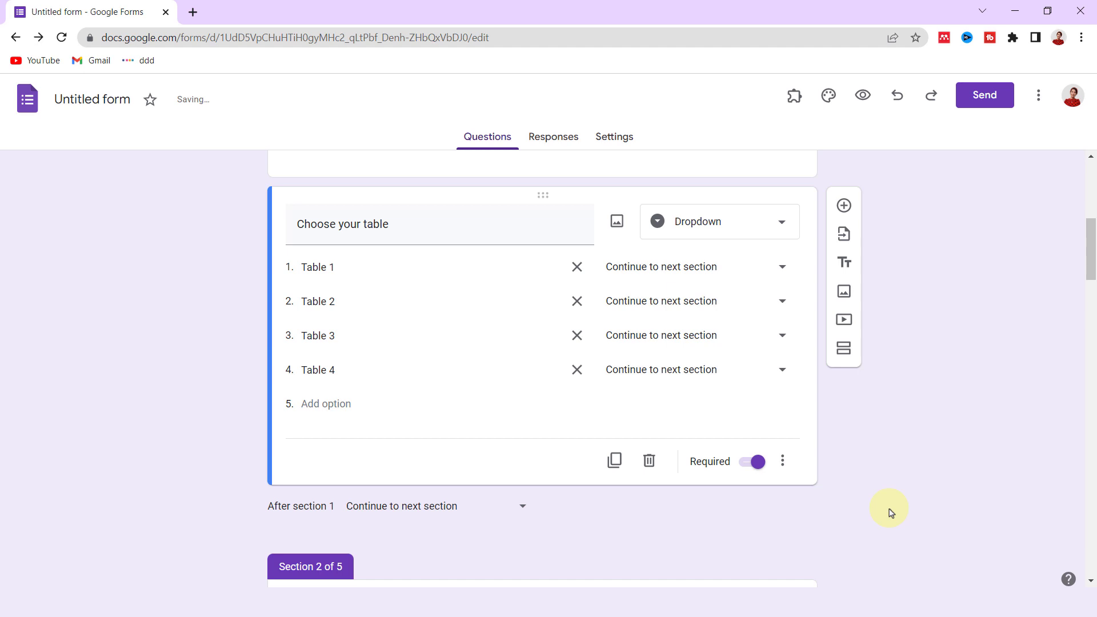
pyautogui.click(687, 269)
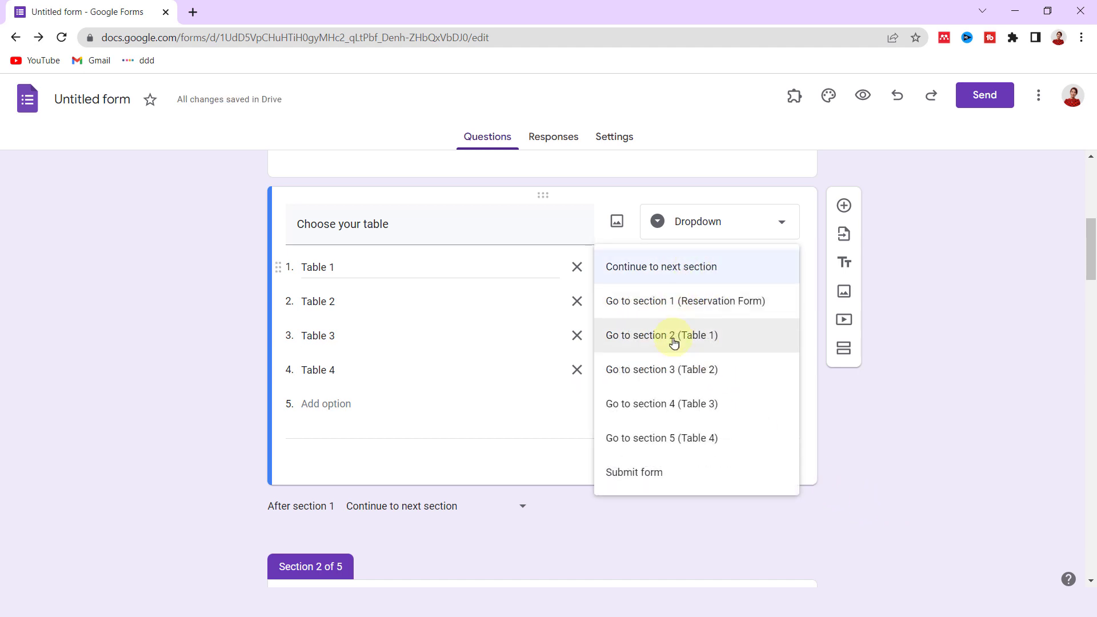
pyautogui.click(679, 342)
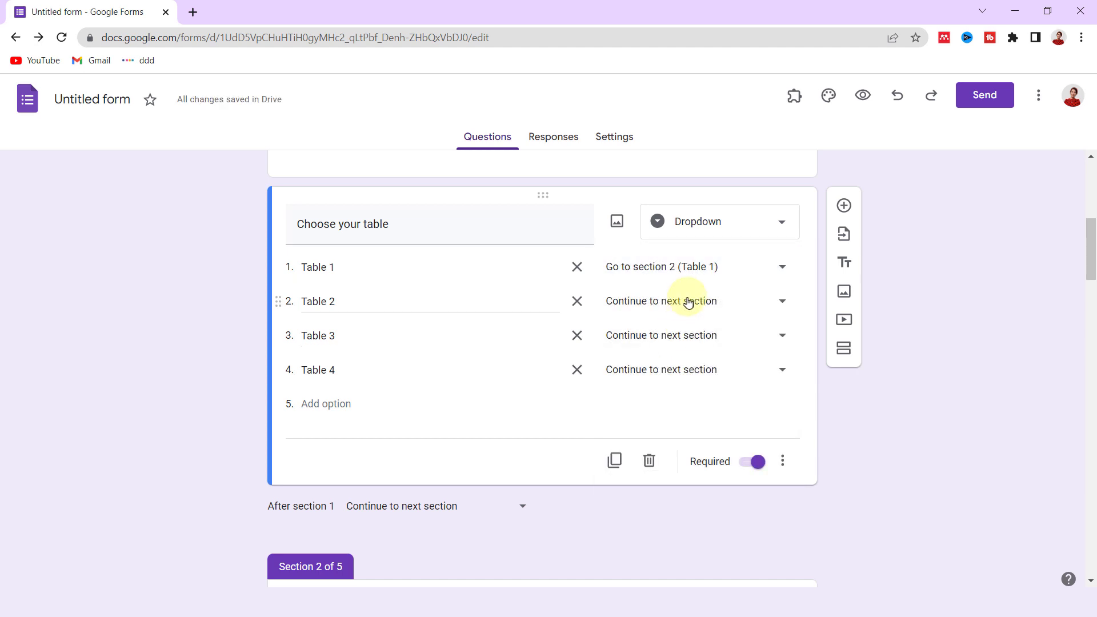
pyautogui.click(687, 301)
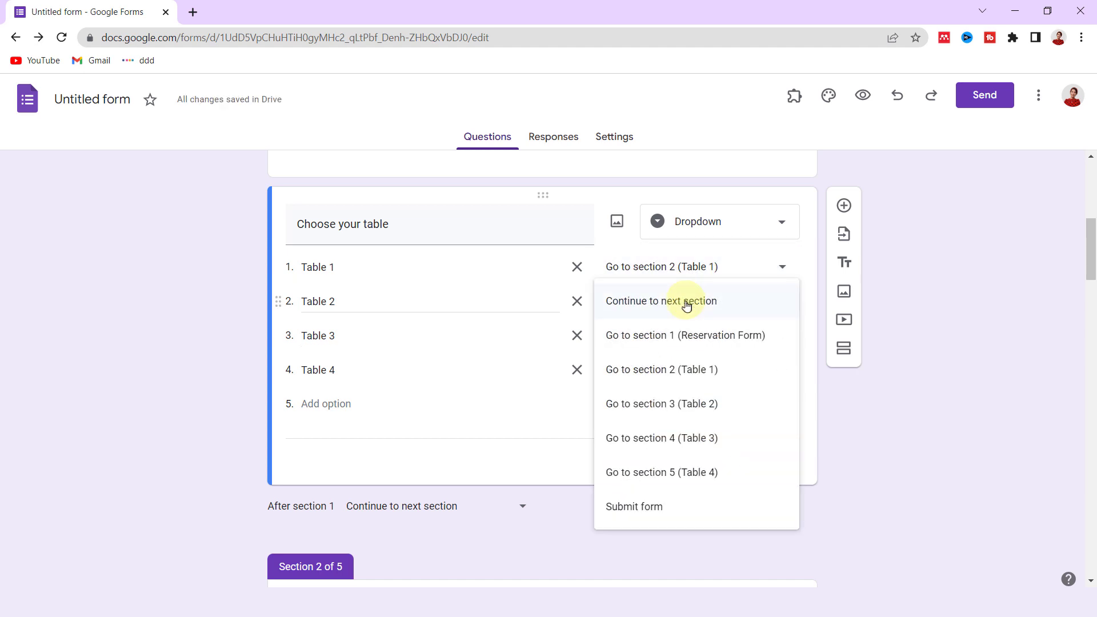
pyautogui.click(672, 408)
pyautogui.click(686, 350)
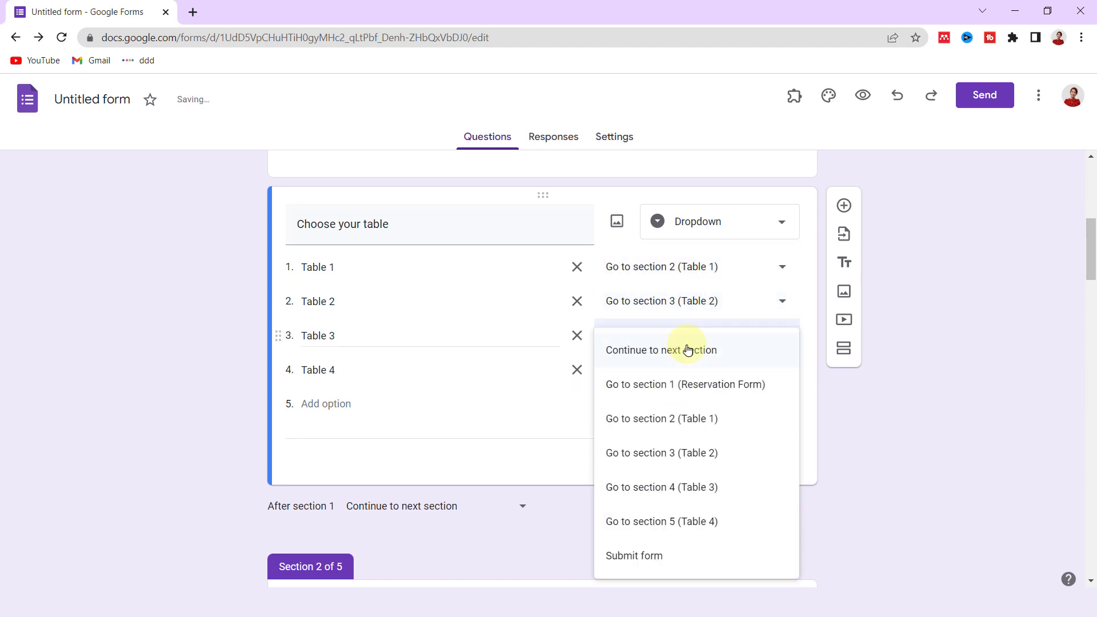
pyautogui.click(689, 502)
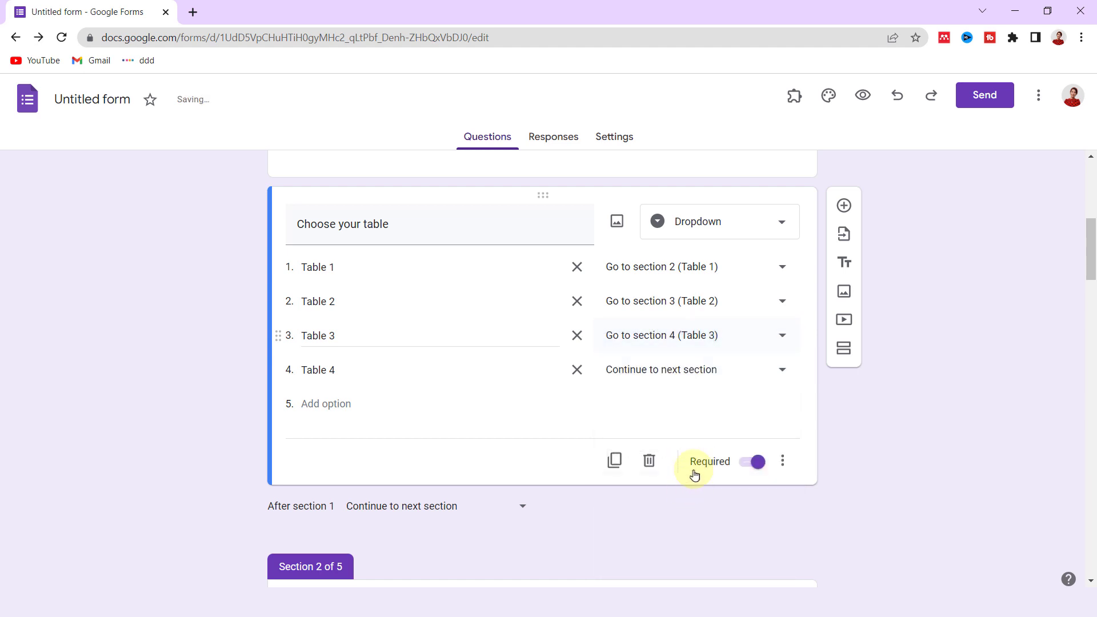
pyautogui.click(695, 375)
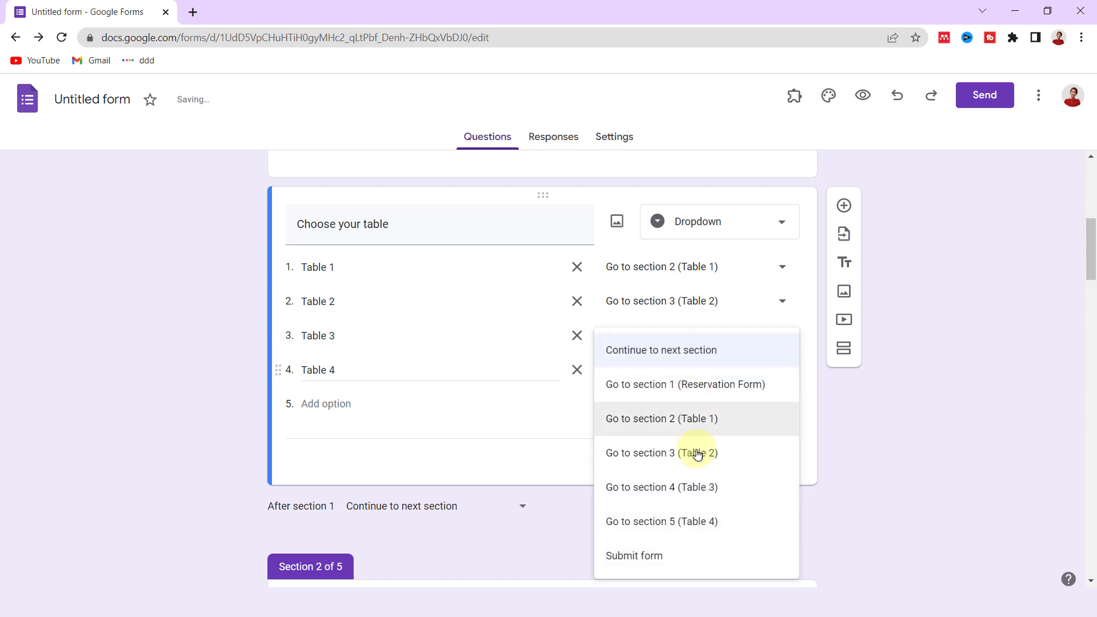
pyautogui.click(685, 535)
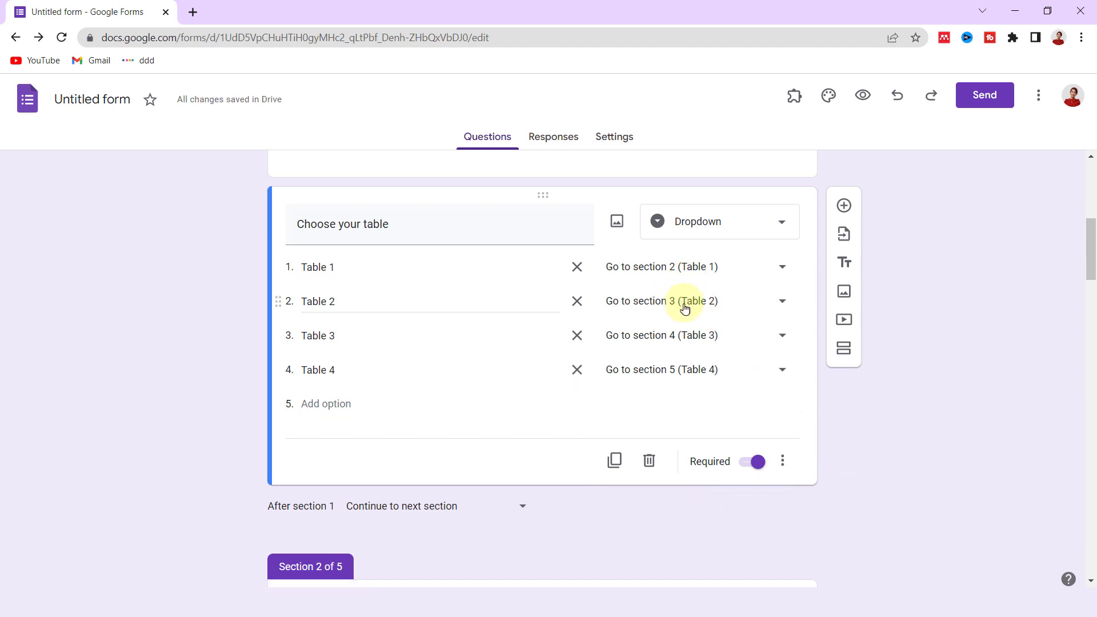
# - Make all 8 pm to 11 pm answers in one Choose a time question submit the form
pyautogui.scroll(-7, 823, 387)
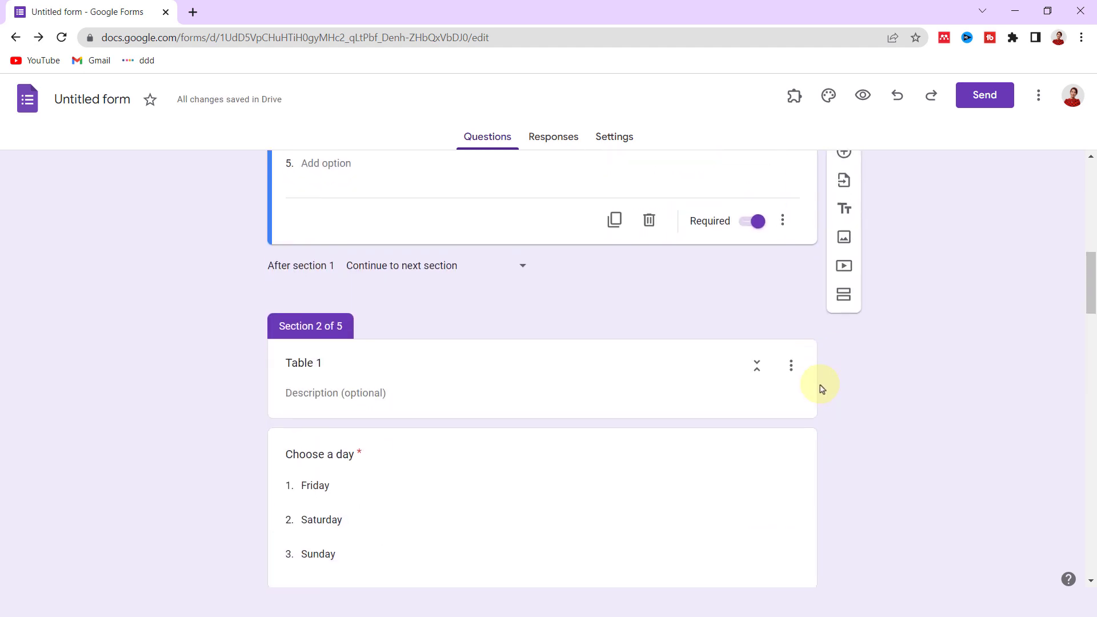
pyautogui.scroll(-1, 821, 388)
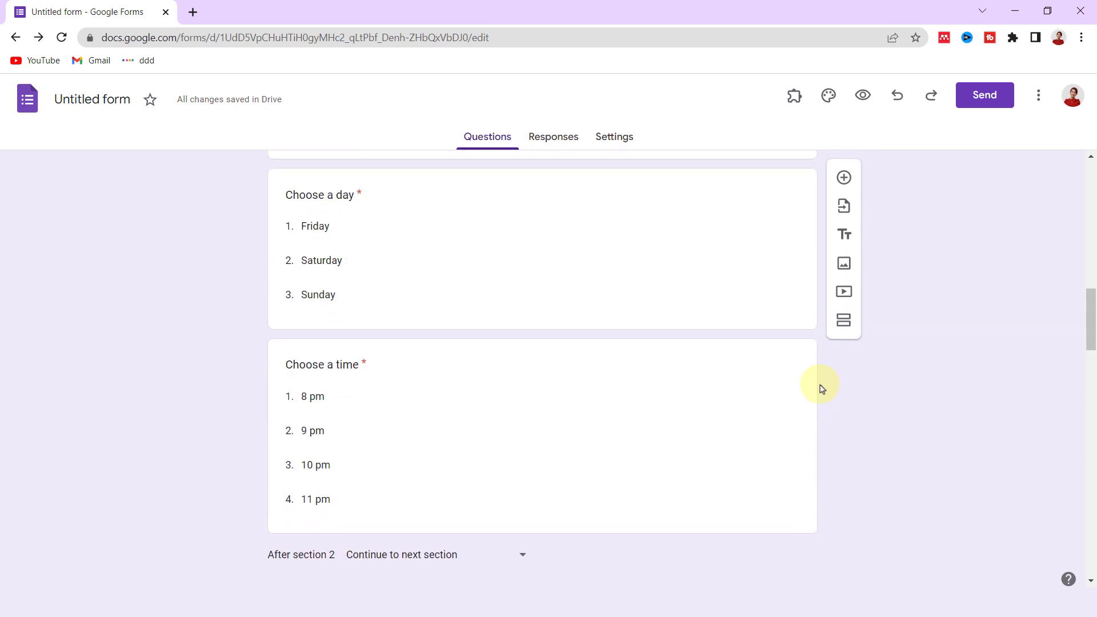
pyautogui.click(766, 370)
pyautogui.click(782, 513)
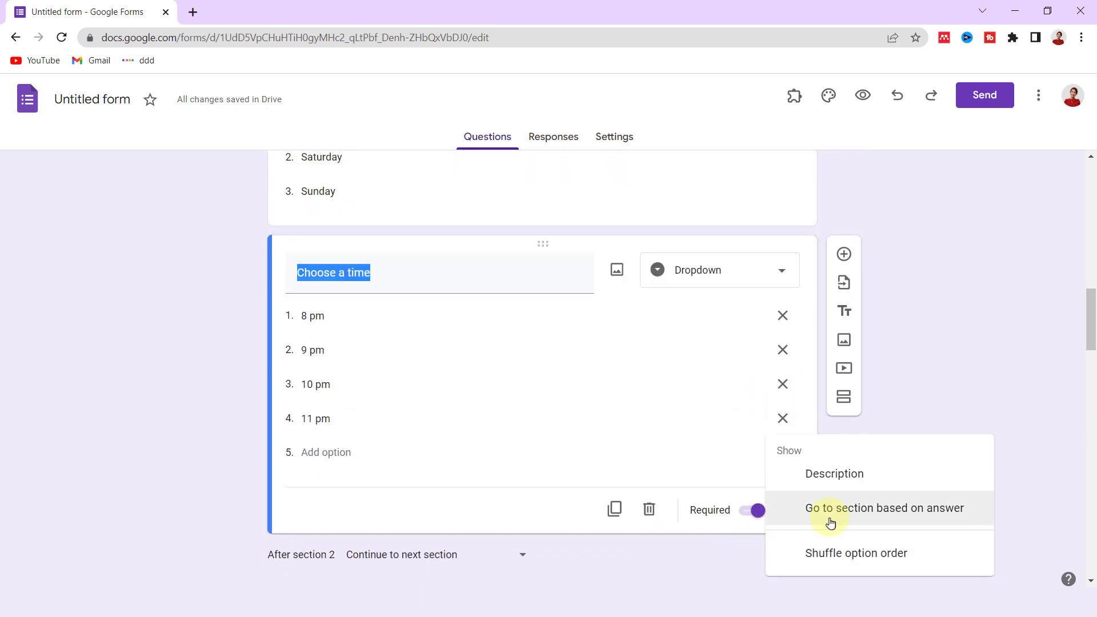
pyautogui.click(837, 516)
pyautogui.click(781, 317)
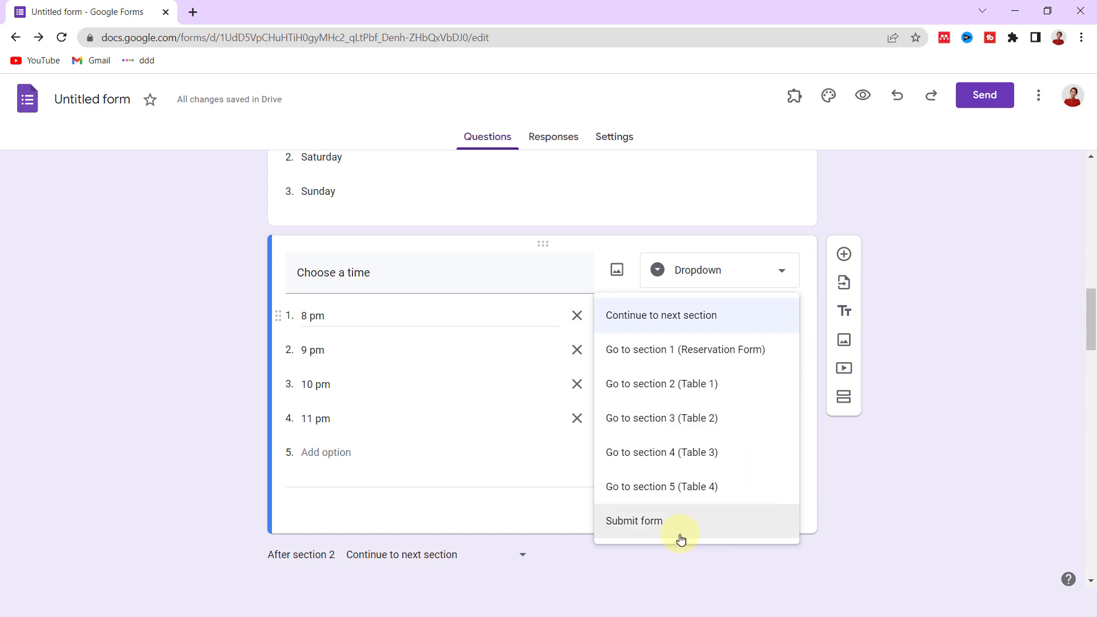
pyautogui.click(678, 537)
pyautogui.click(786, 354)
pyautogui.click(657, 557)
pyautogui.click(783, 384)
pyautogui.click(693, 556)
pyautogui.click(782, 418)
pyautogui.click(718, 549)
pyautogui.click(873, 434)
# - Send the next Choose a time question's 8, 9 and 10 pm answers to Submit form
pyautogui.click(759, 441)
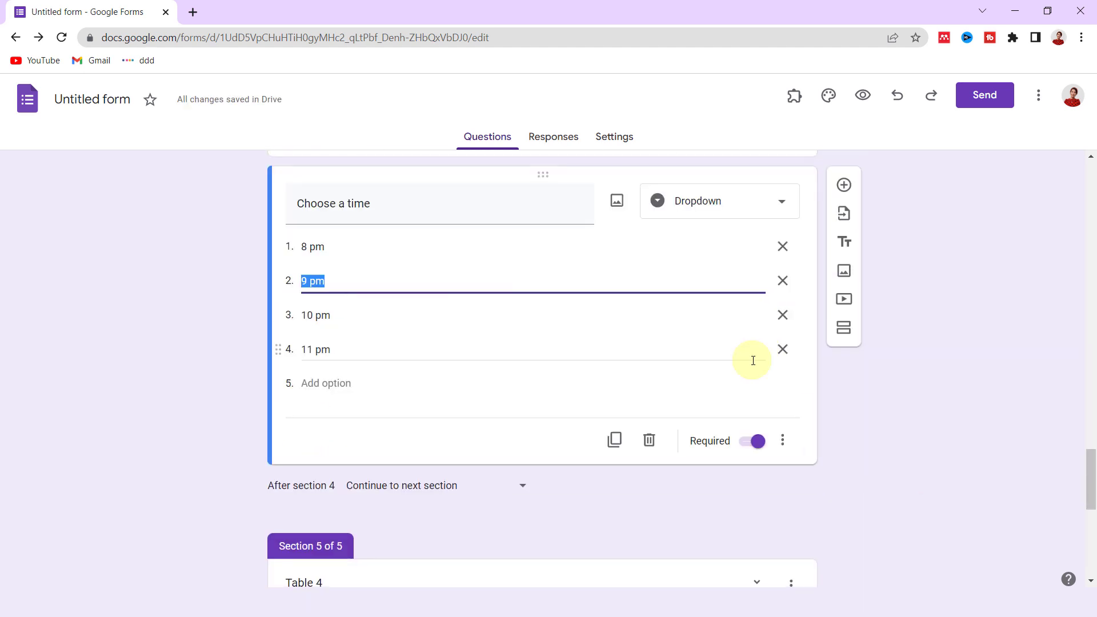
pyautogui.click(783, 440)
pyautogui.click(855, 510)
pyautogui.click(782, 245)
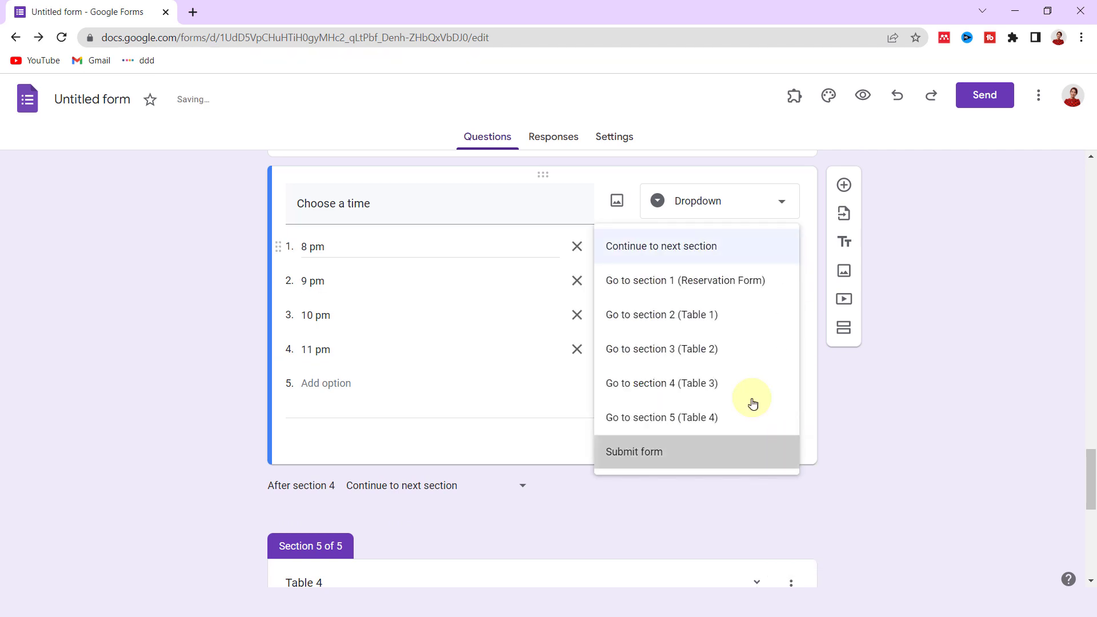
pyautogui.click(713, 483)
pyautogui.click(712, 483)
pyautogui.click(782, 314)
pyautogui.click(742, 519)
pyautogui.click(782, 349)
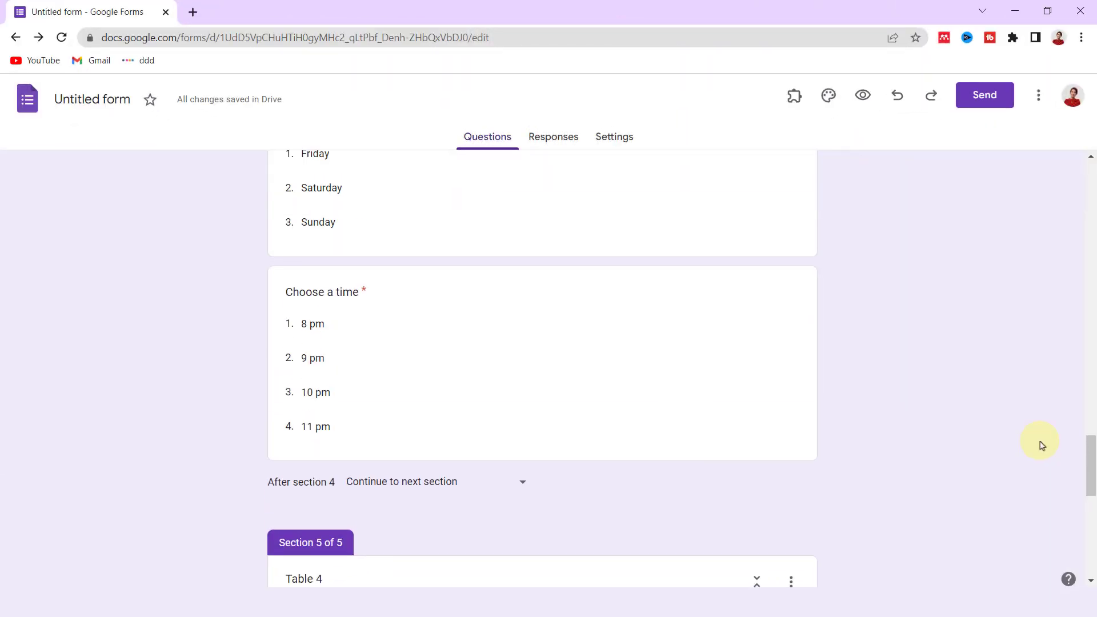
pyautogui.scroll(10, 1042, 443)
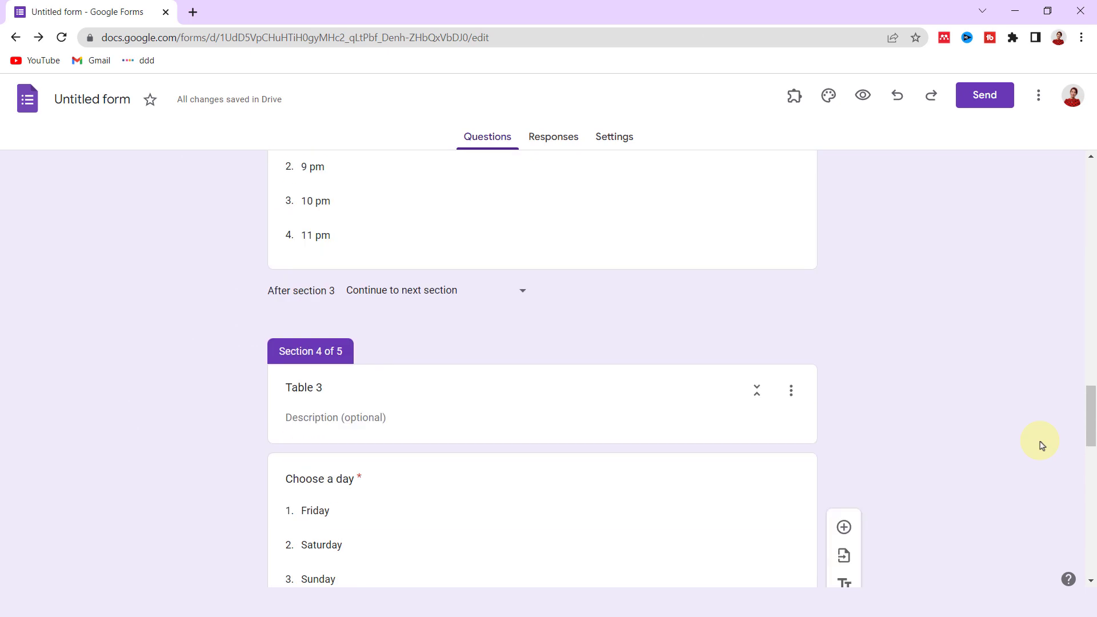
pyautogui.scroll(15, 1042, 442)
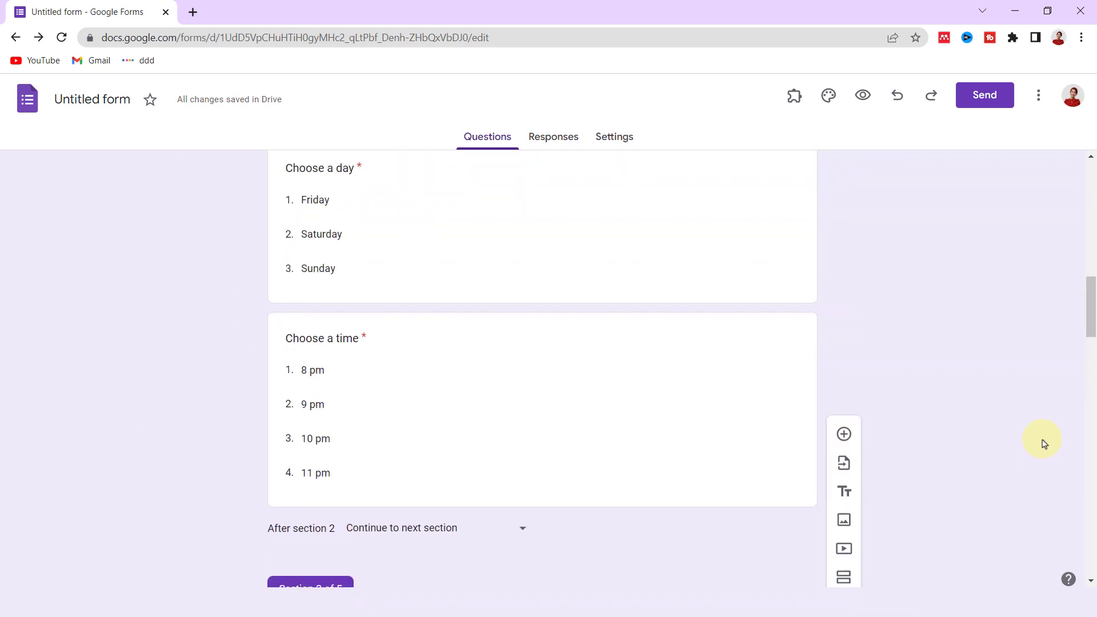
pyautogui.scroll(8, 1044, 443)
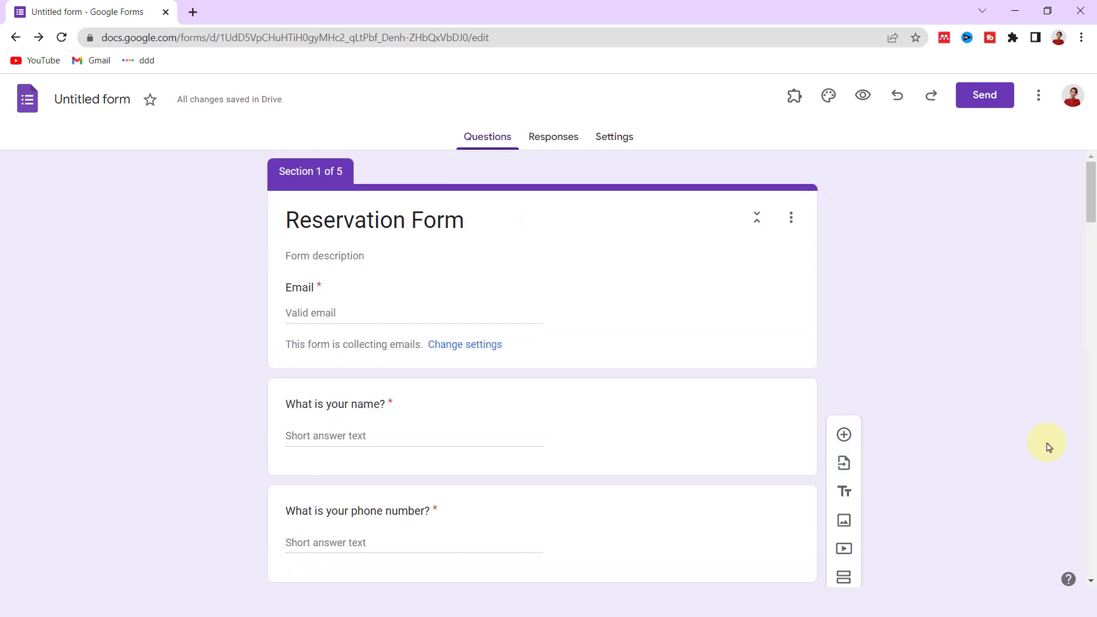
# - Preview the Reservation Form and enter the respondent's email and name
pyautogui.click(866, 104)
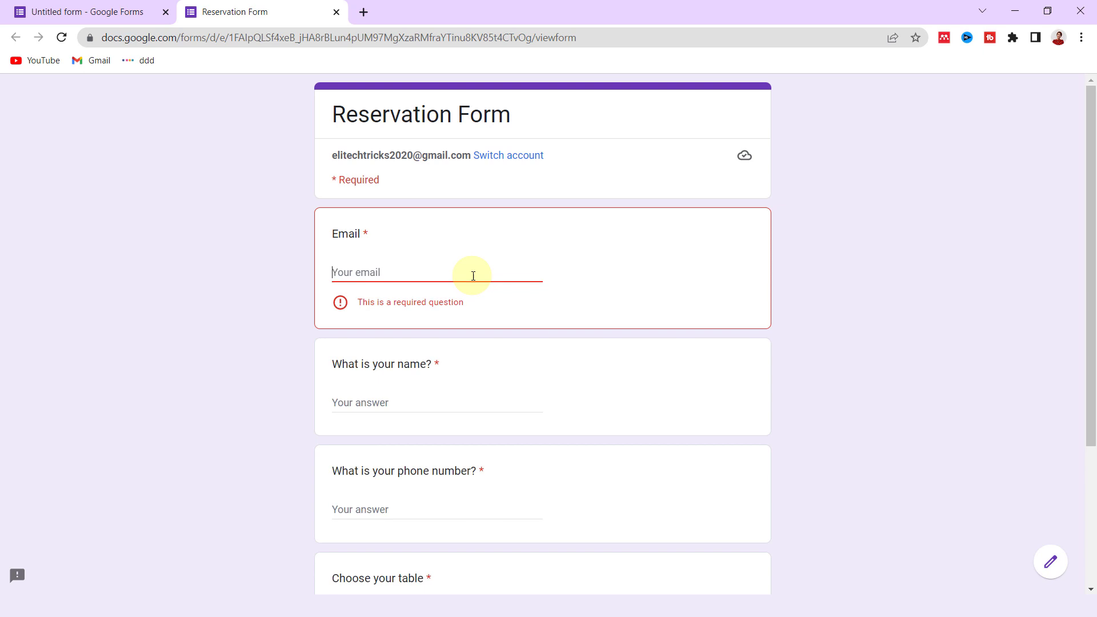
pyautogui.hotkey('ctrl', 'v')
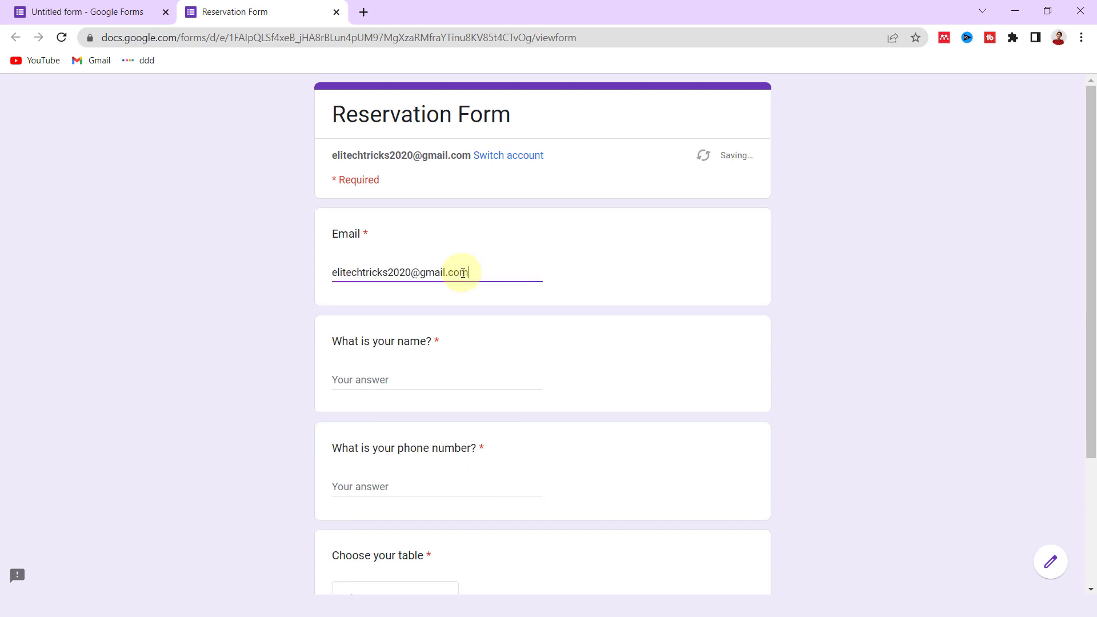
pyautogui.click(427, 379)
pyautogui.write('Elahe')
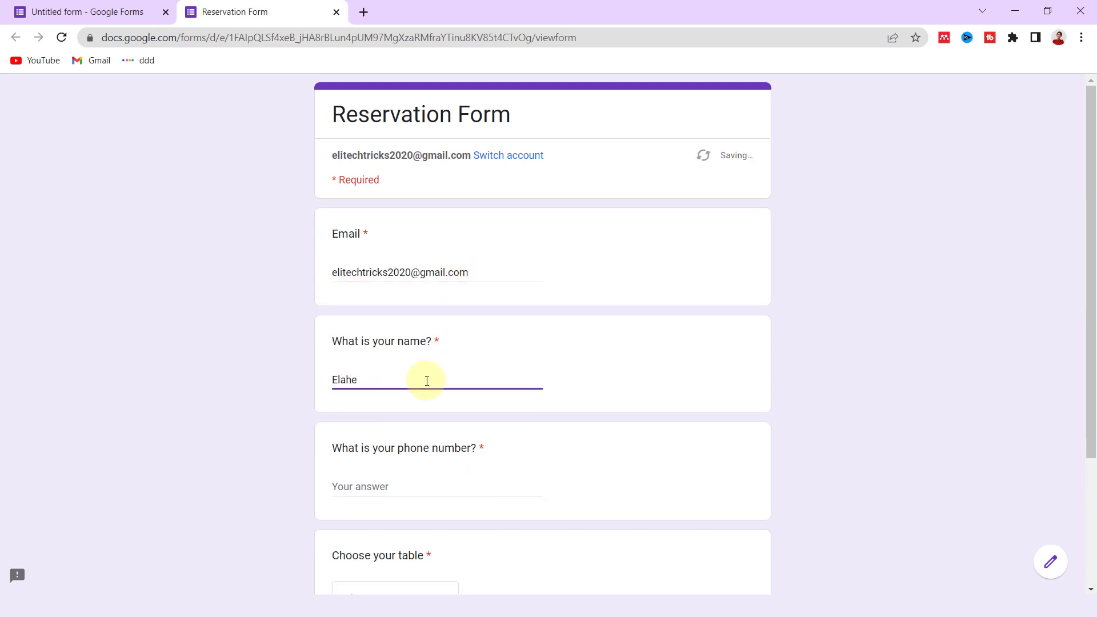
pyautogui.write('123456789')
# - Choose Table 2 under Choose your table and advance to its page
pyautogui.scroll(-3, 398, 492)
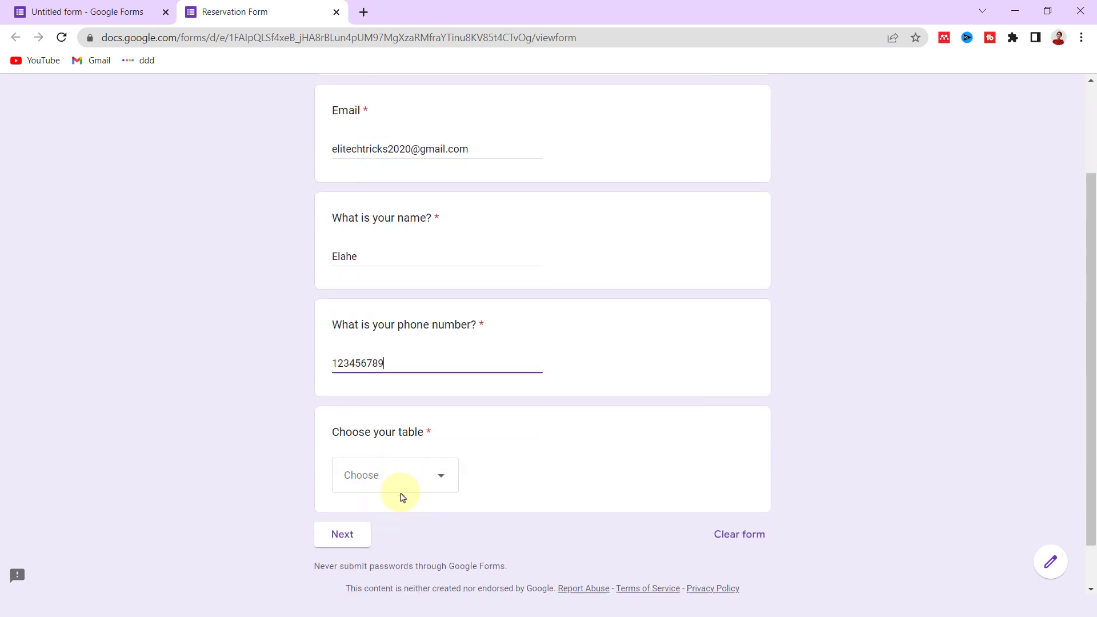
pyautogui.click(372, 430)
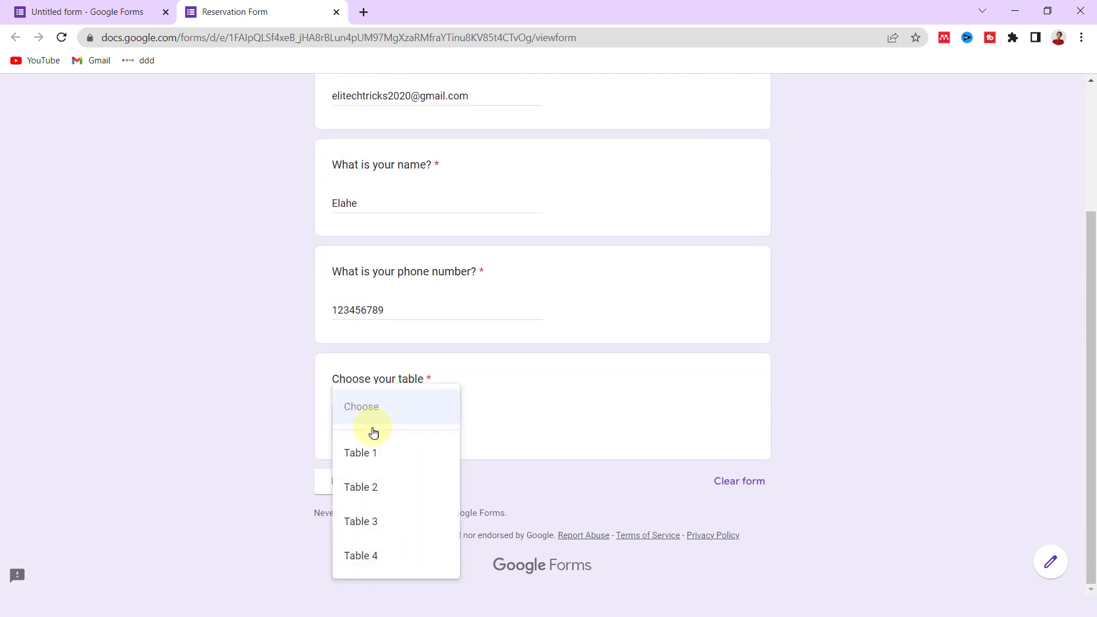
pyautogui.click(389, 498)
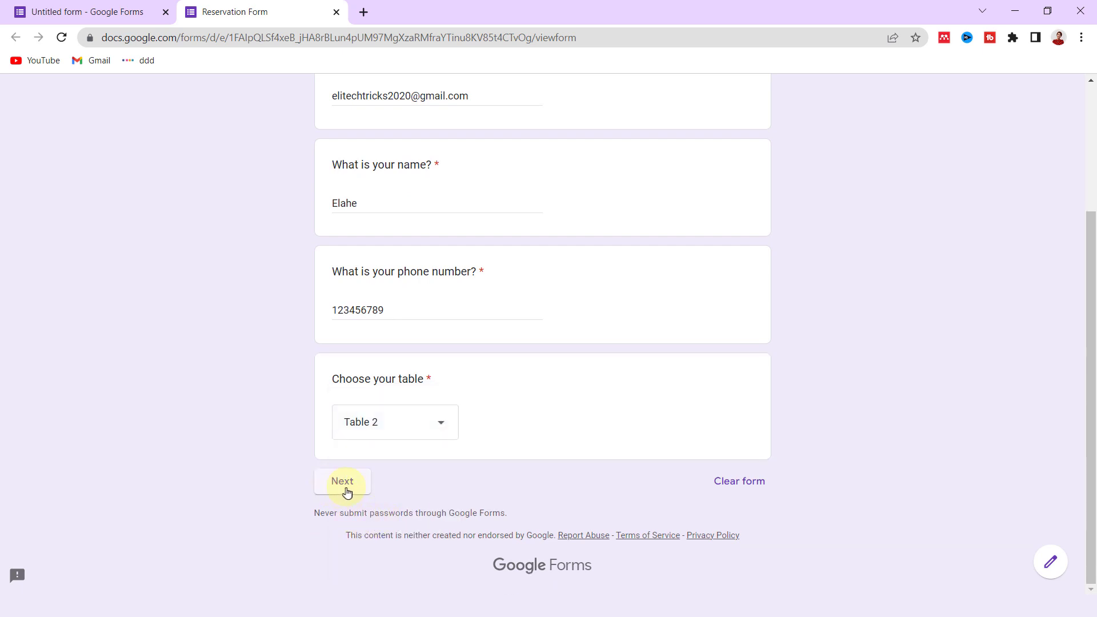
pyautogui.click(344, 487)
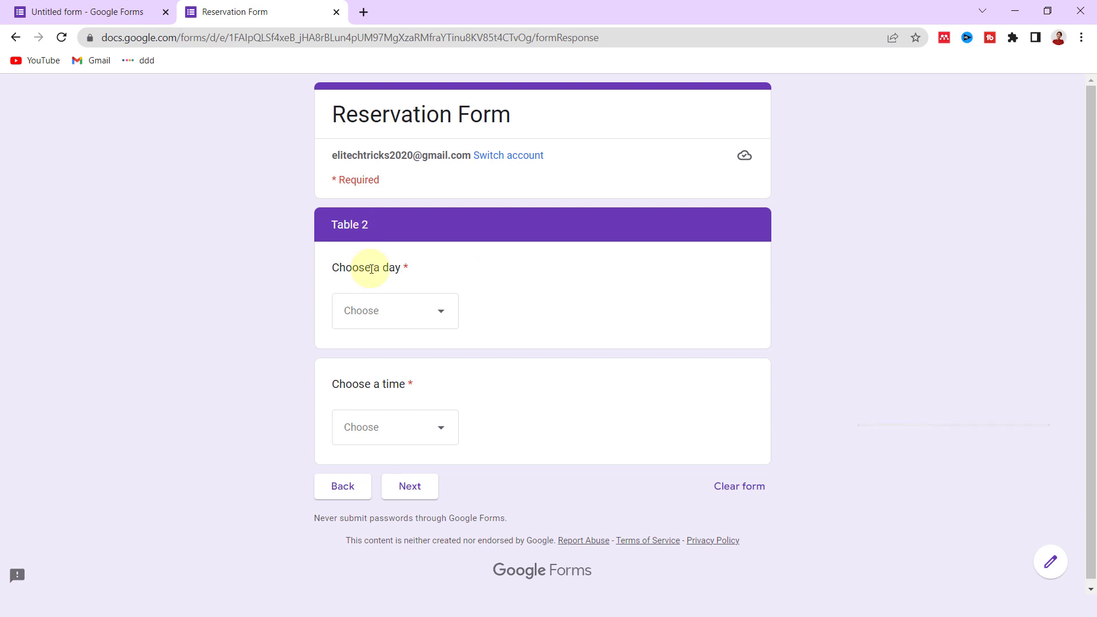
# - Book Table 2 for Friday at 8 pm and submit the test reservation
pyautogui.click(382, 318)
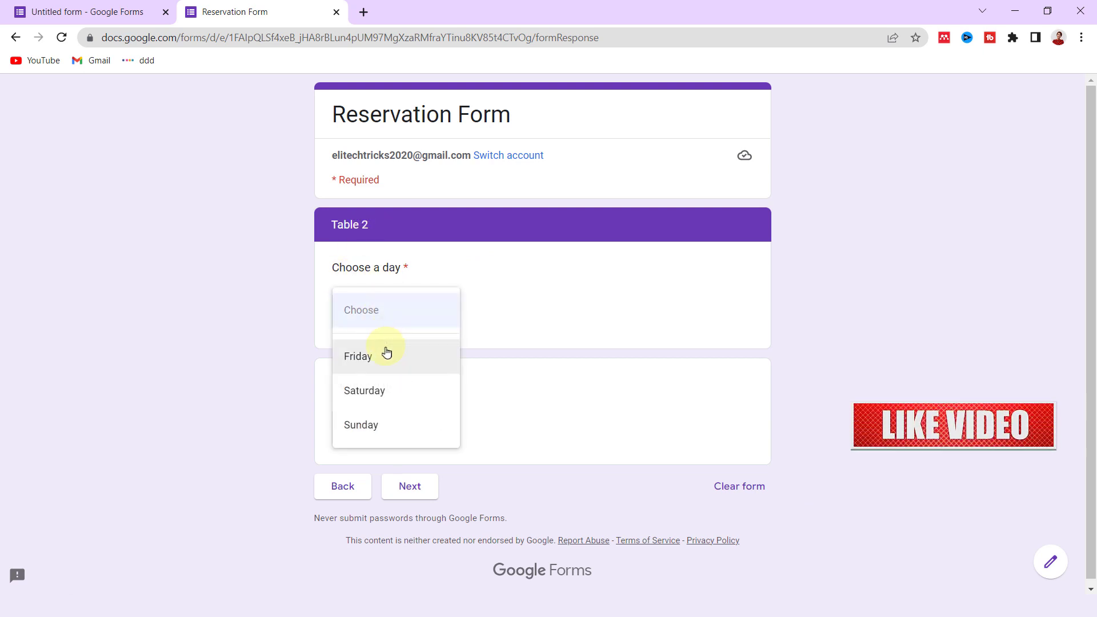
pyautogui.click(386, 354)
pyautogui.click(415, 425)
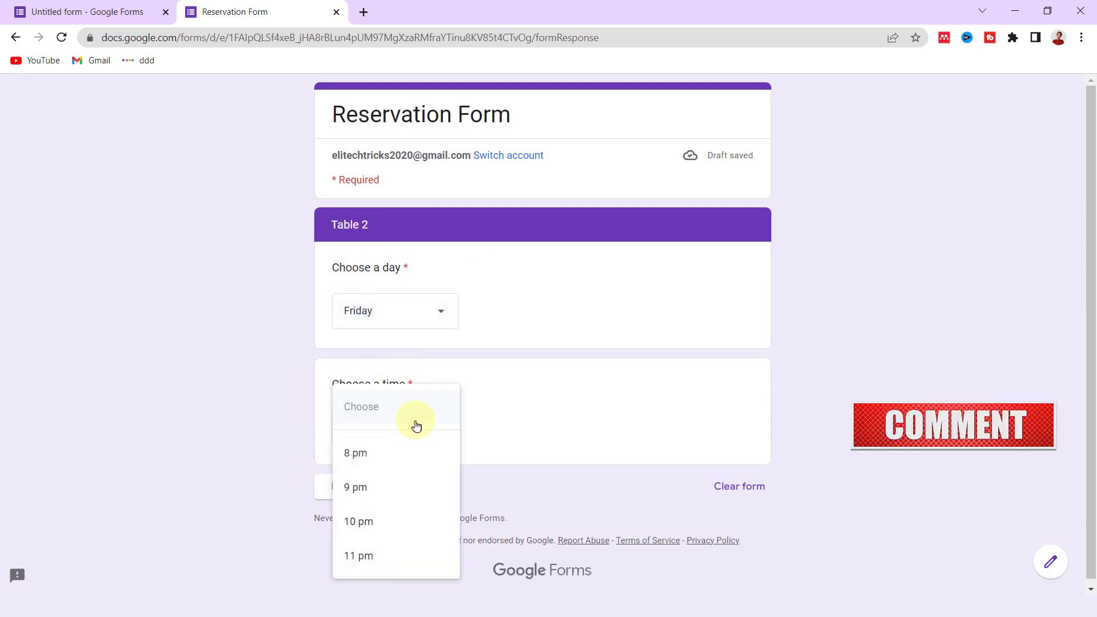
pyautogui.click(394, 454)
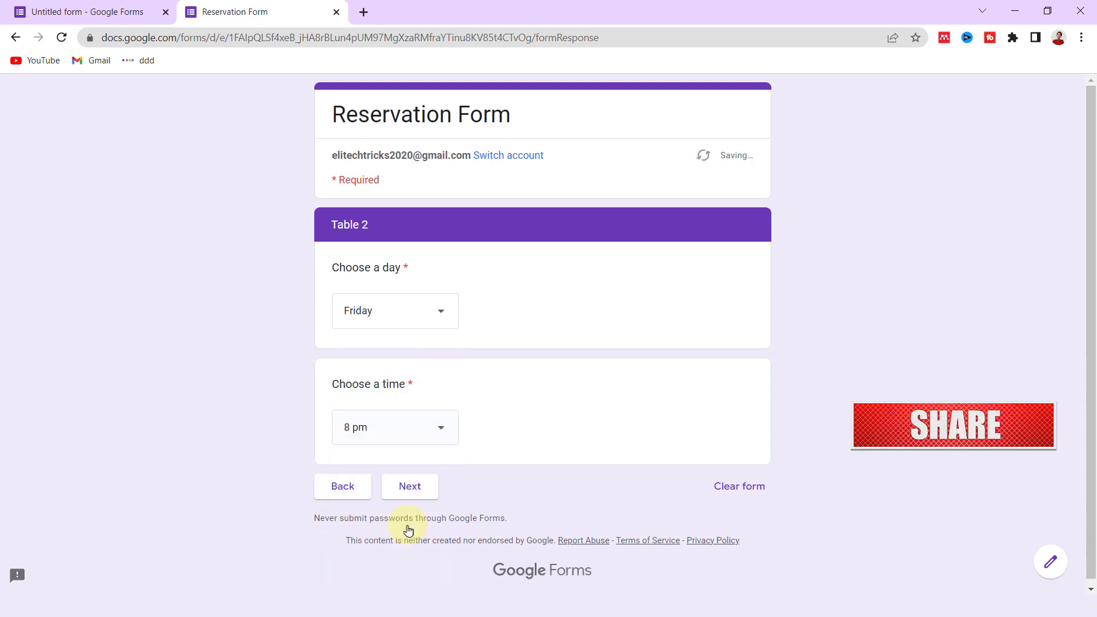
pyautogui.click(416, 498)
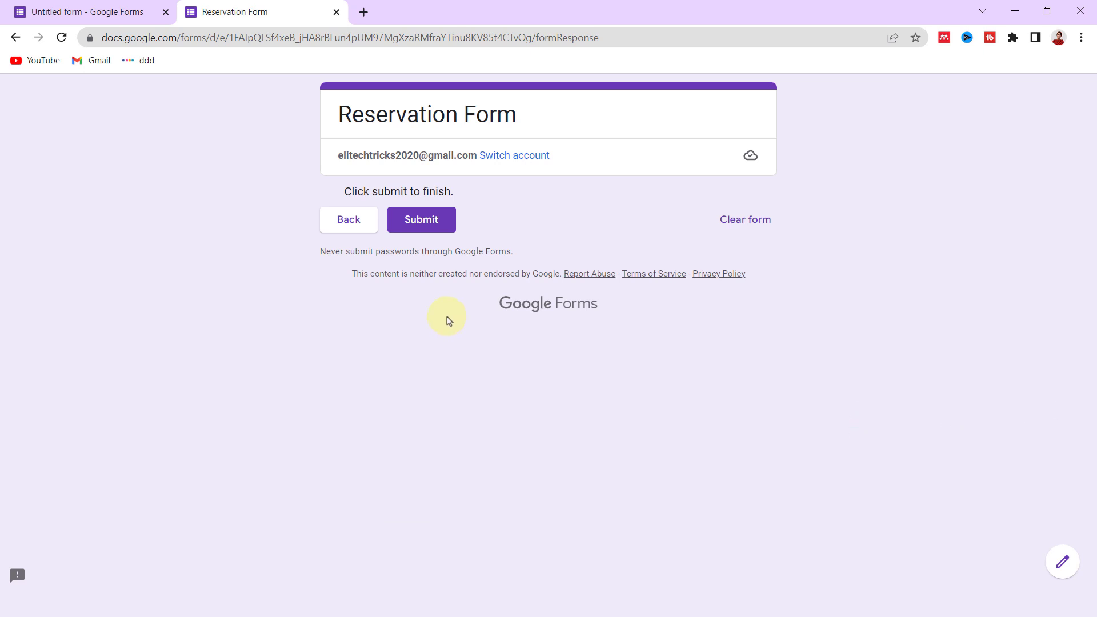
pyautogui.click(431, 226)
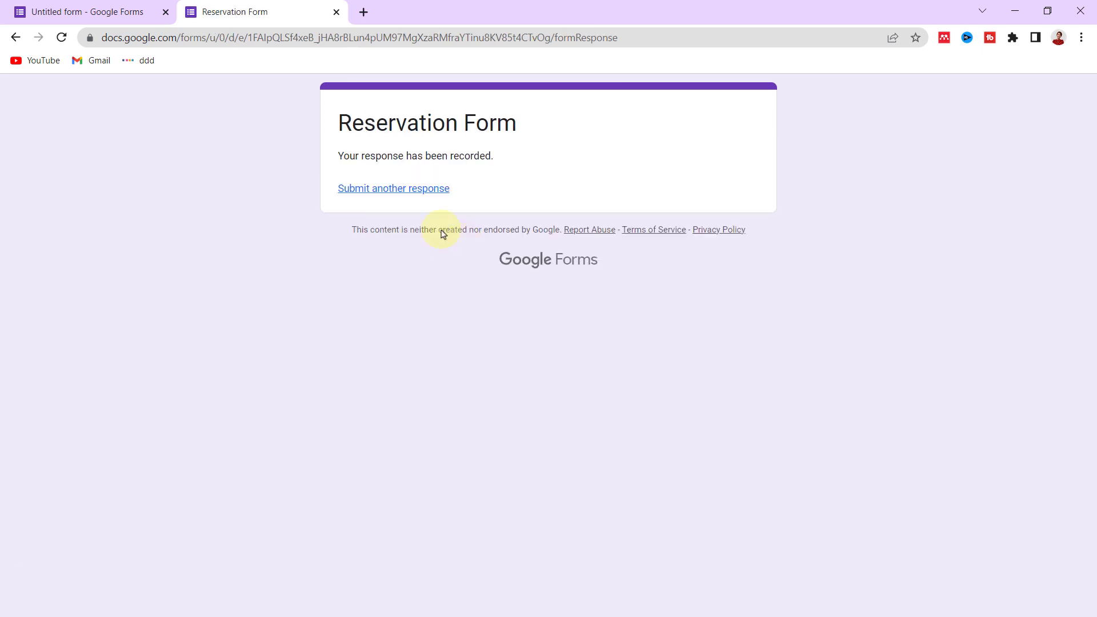
# - Back in the editor, send the form's 1 response to a newly created spreadsheet
pyautogui.click(103, 10)
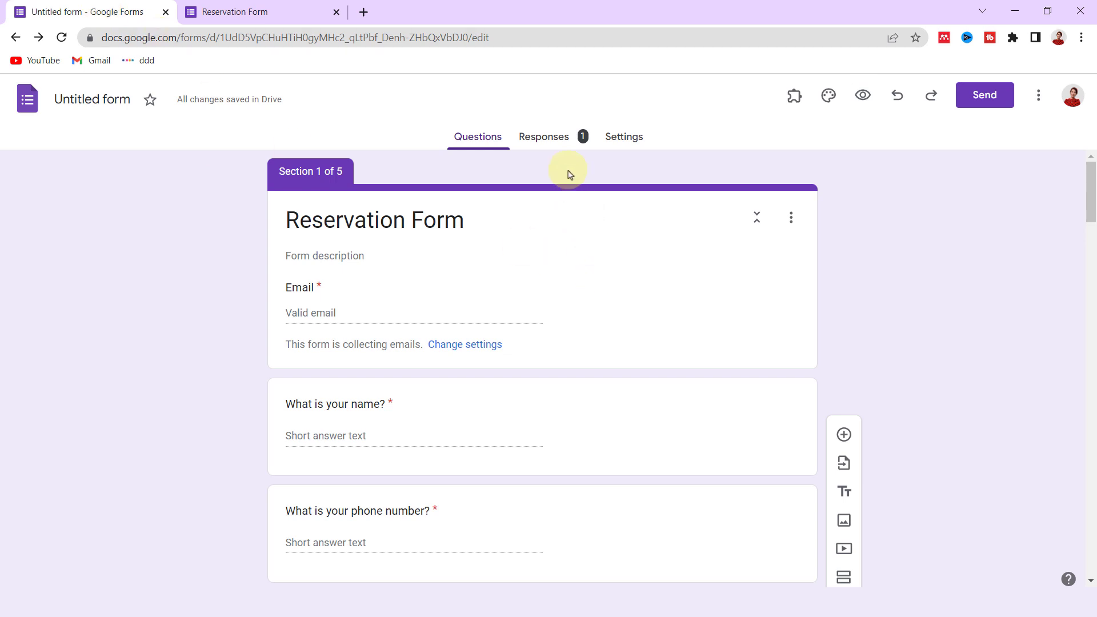
pyautogui.click(545, 137)
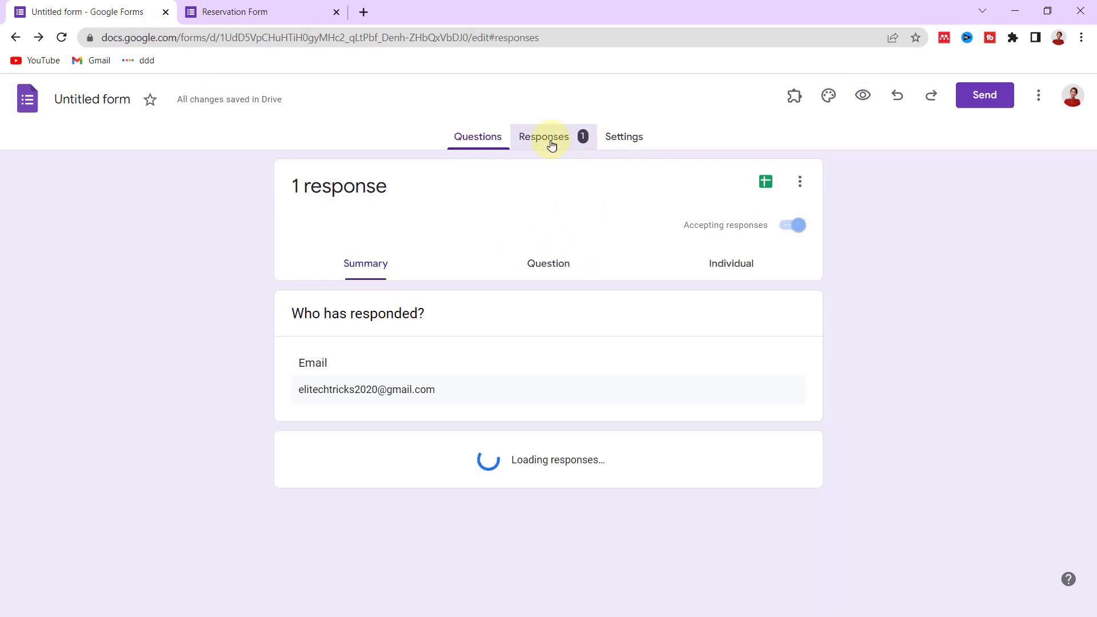
pyautogui.click(760, 184)
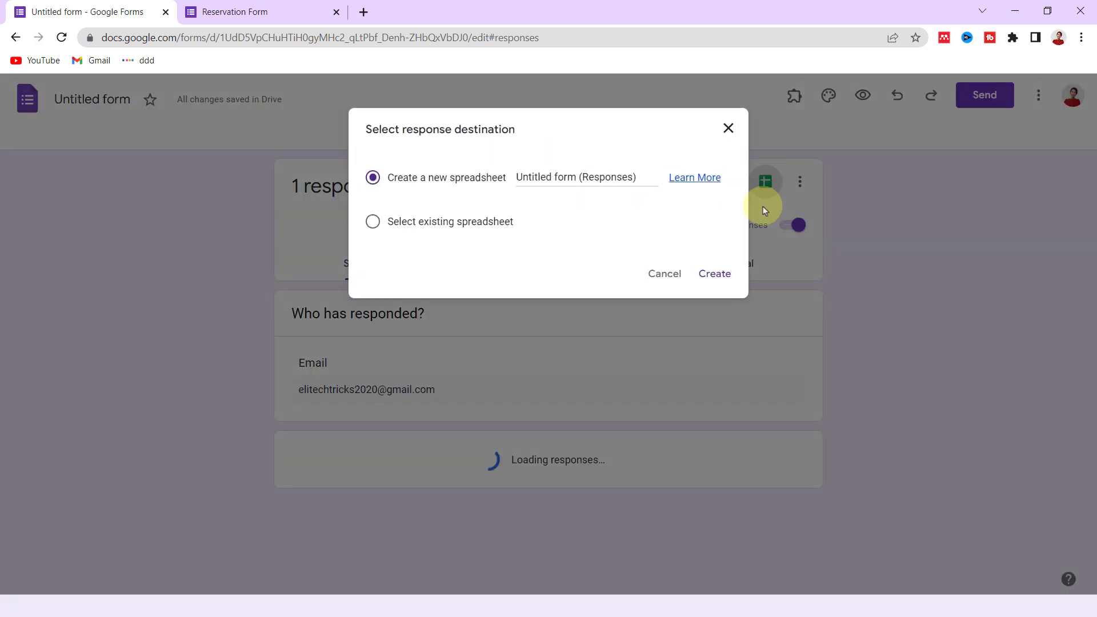
pyautogui.click(715, 275)
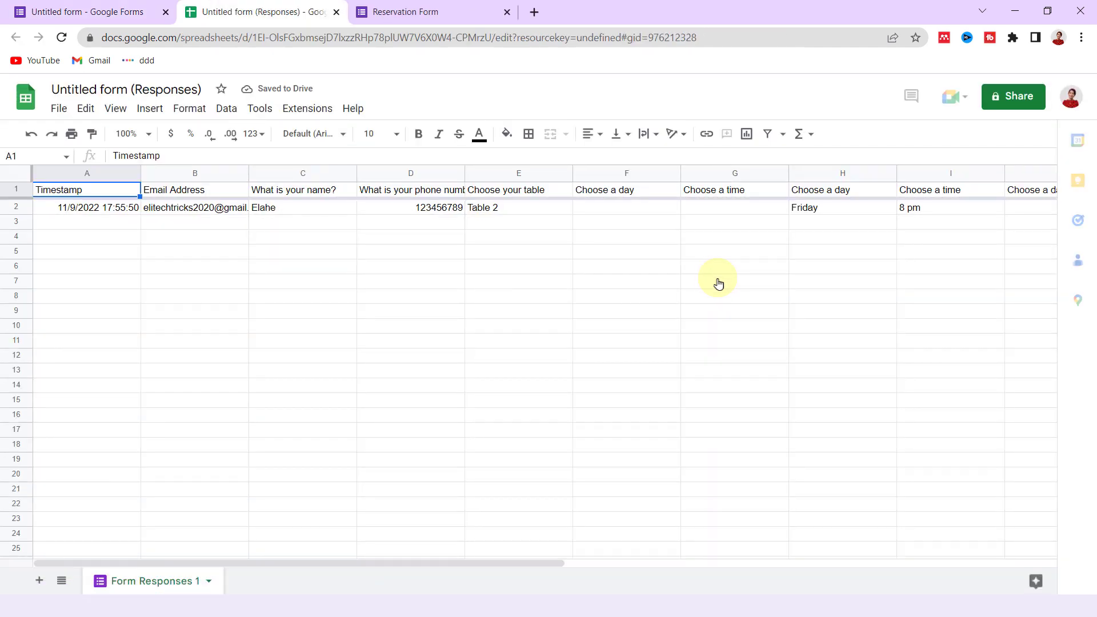
# - Scroll across the Table 2 test row in Untitled form (Responses), then close the spreadsheet
pyautogui.moveTo(416, 565); pyautogui.dragTo(379, 545)
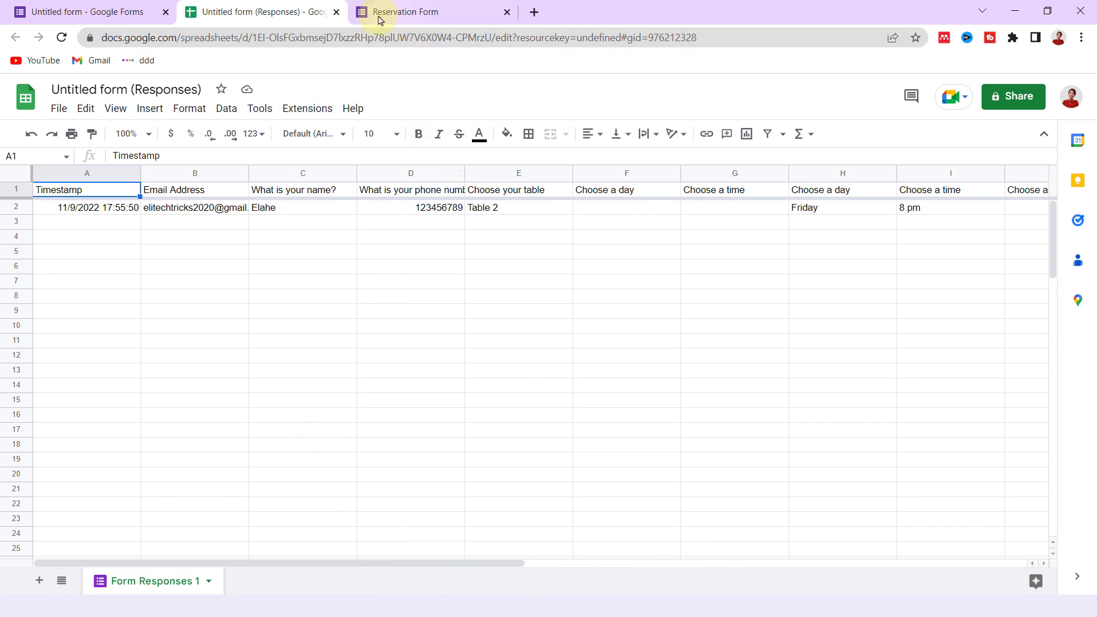
pyautogui.click(336, 12)
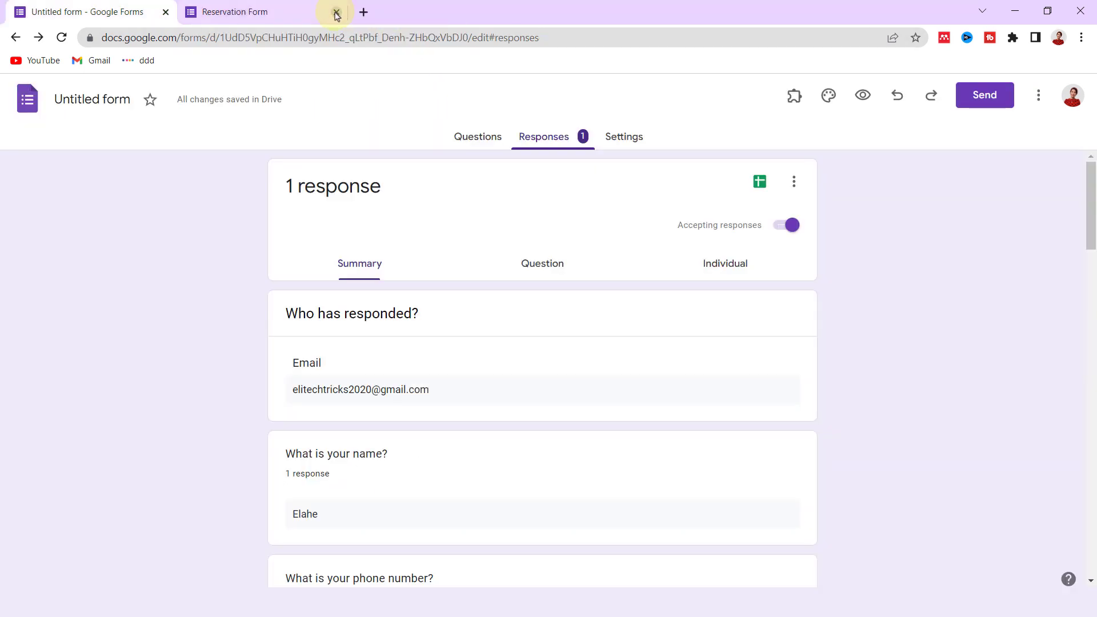
# - Close the submitted preview page and return to the form's Questions view
pyautogui.click(213, 3)
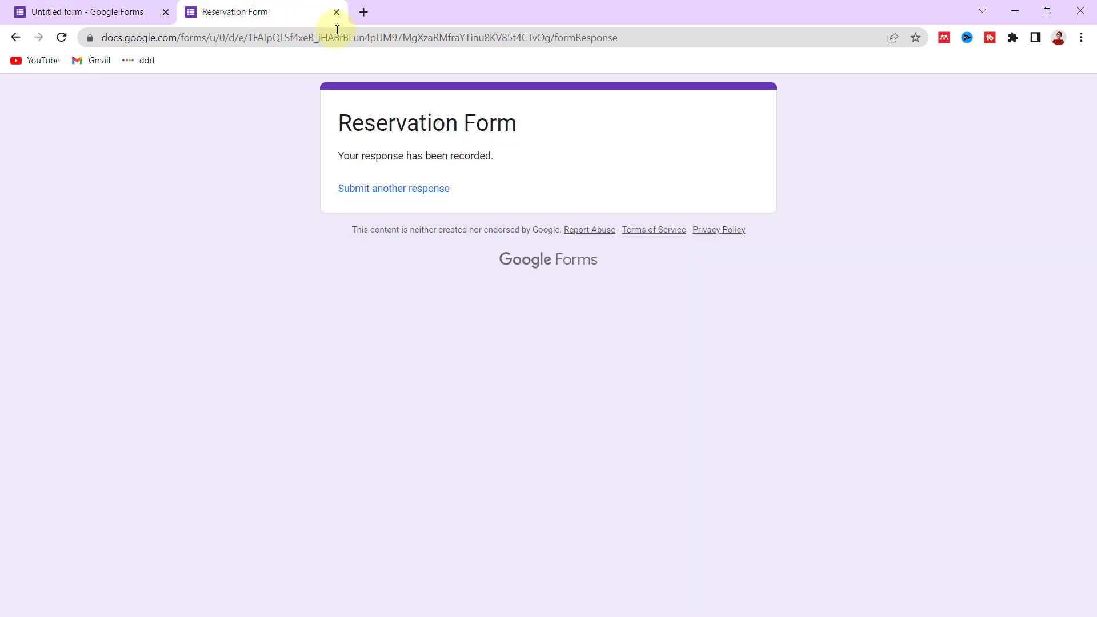
pyautogui.click(336, 12)
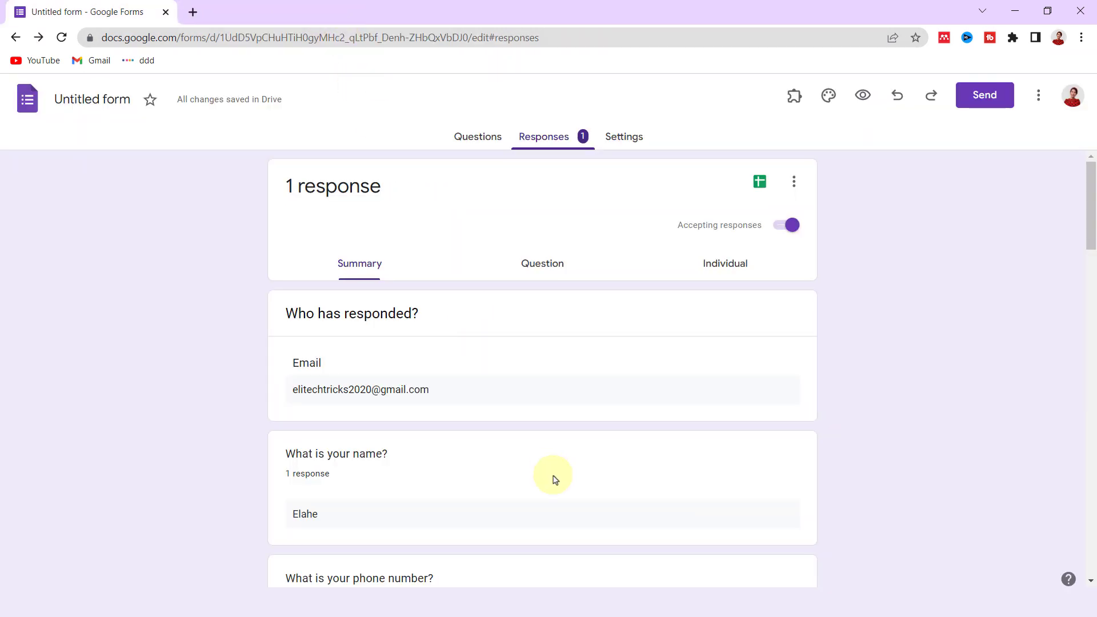
pyautogui.click(486, 136)
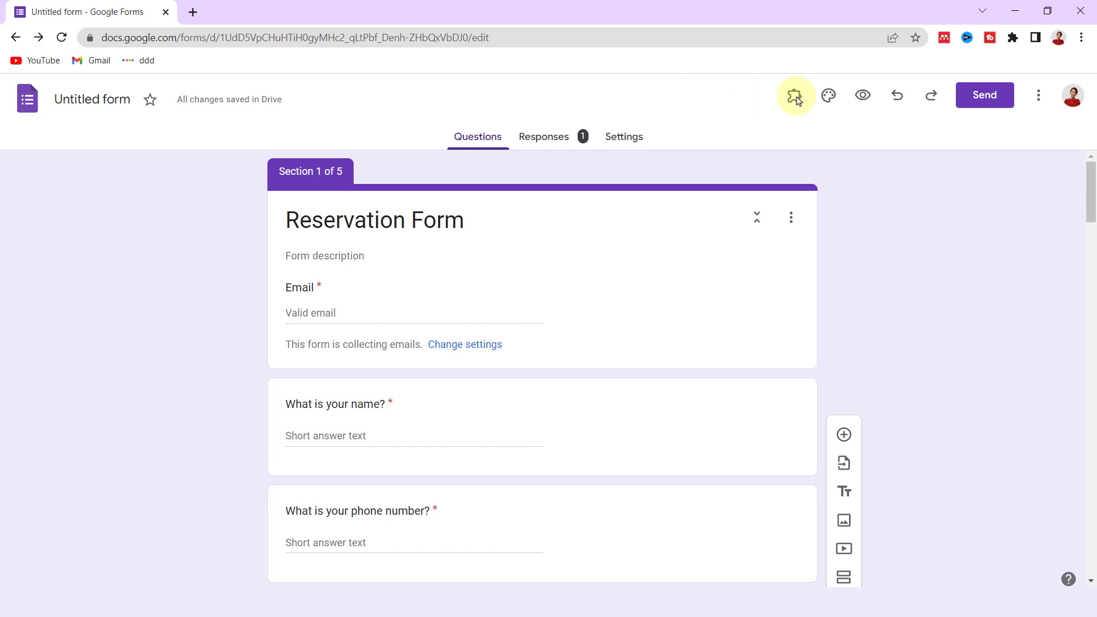
# - Search the add-on Marketplace for 'choice' and open the Choice Eliminator Lite listing
pyautogui.click(1041, 102)
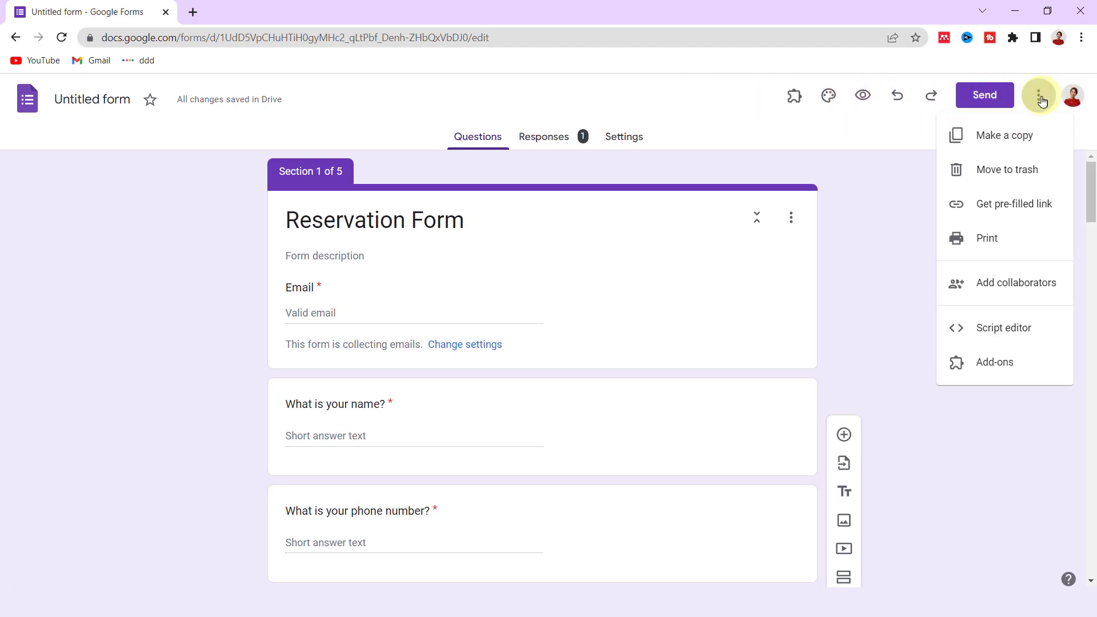
pyautogui.click(1018, 373)
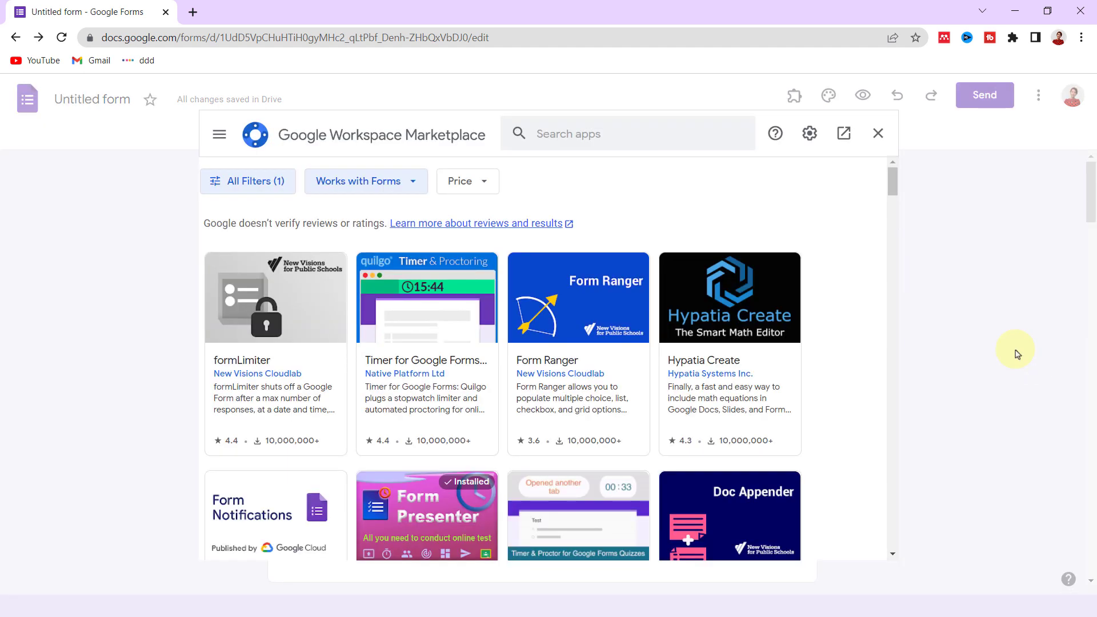
pyautogui.click(585, 134)
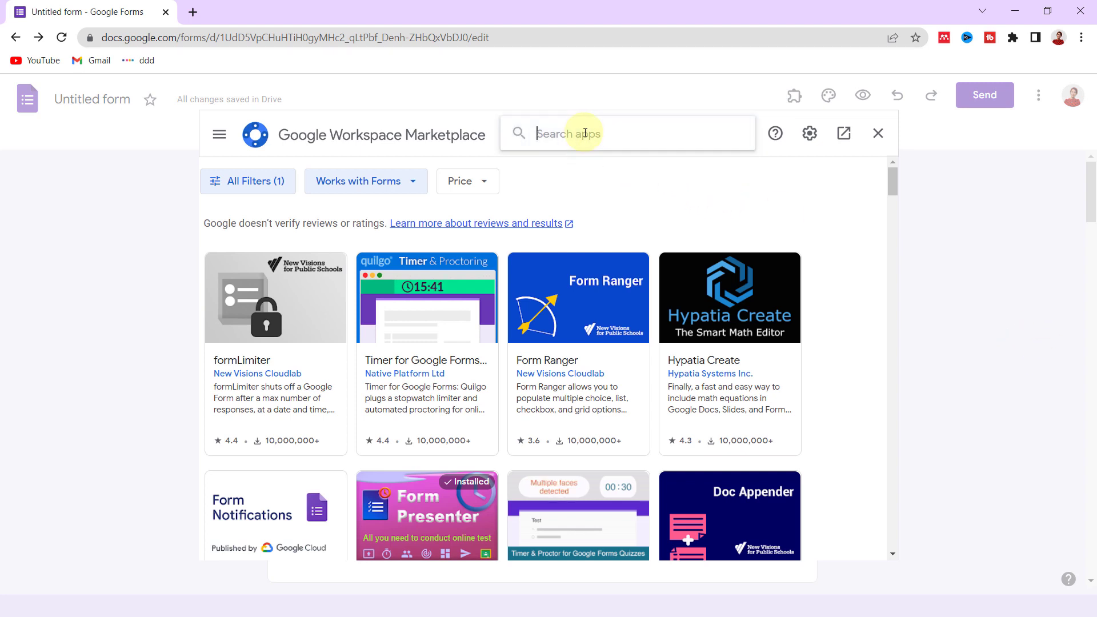
pyautogui.write('choice')
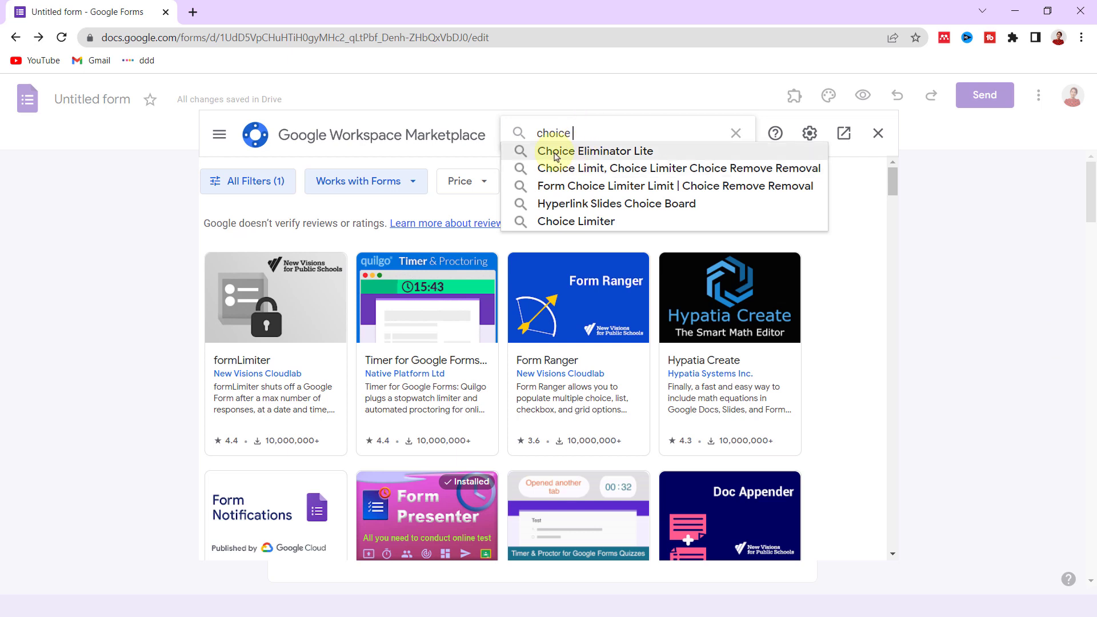
pyautogui.click(658, 153)
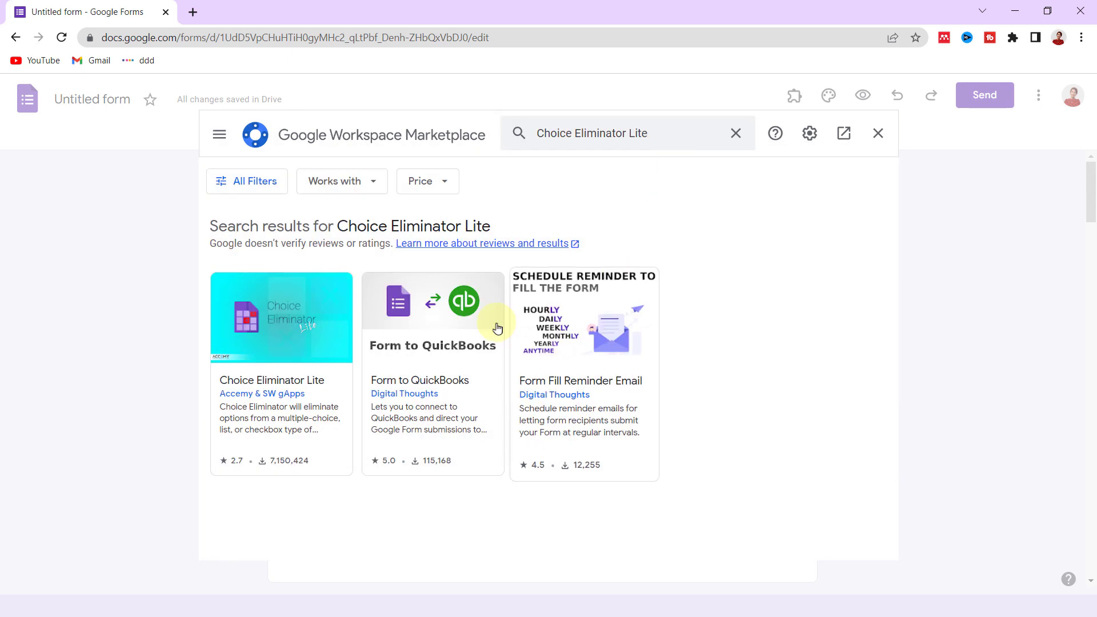
pyautogui.click(282, 342)
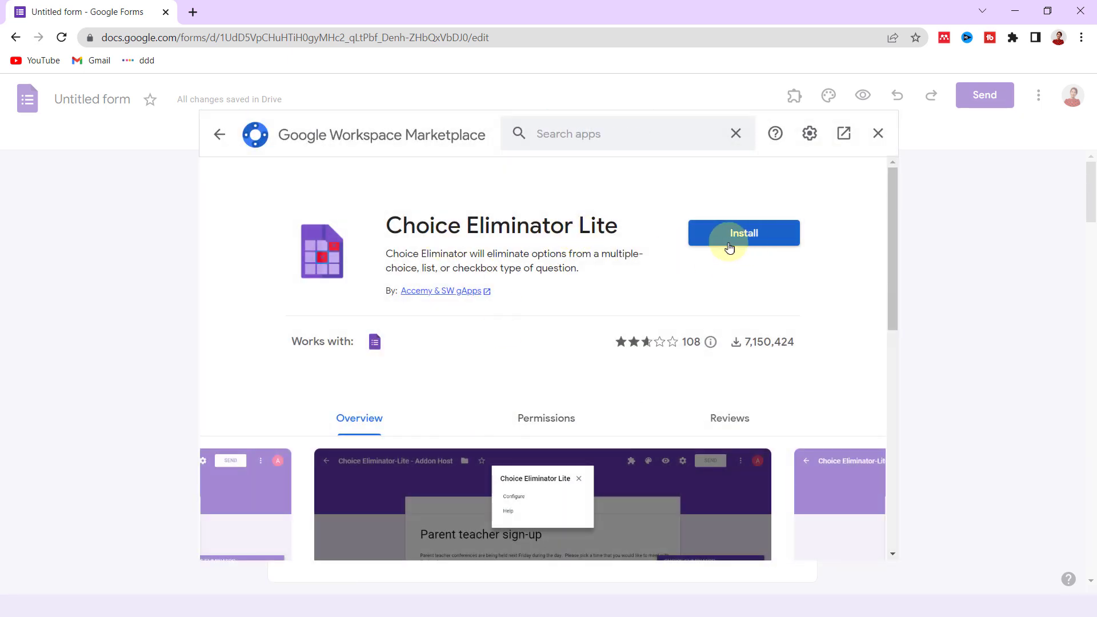
# - Install Choice Eliminator Lite, authorizing it for the selected account
pyautogui.click(741, 233)
pyautogui.click(647, 417)
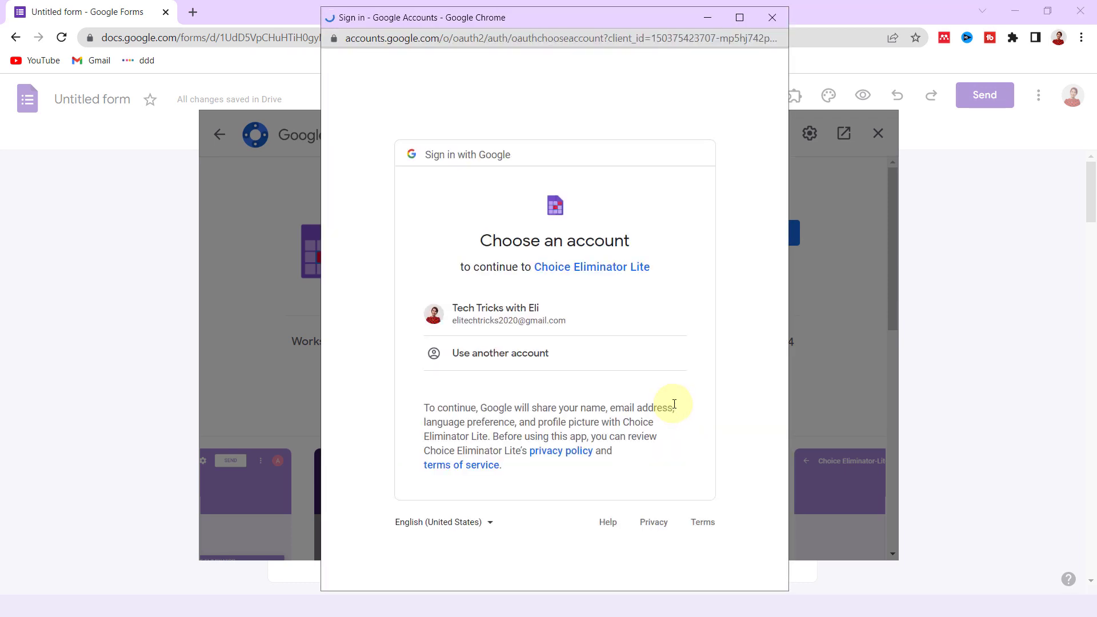
pyautogui.click(558, 314)
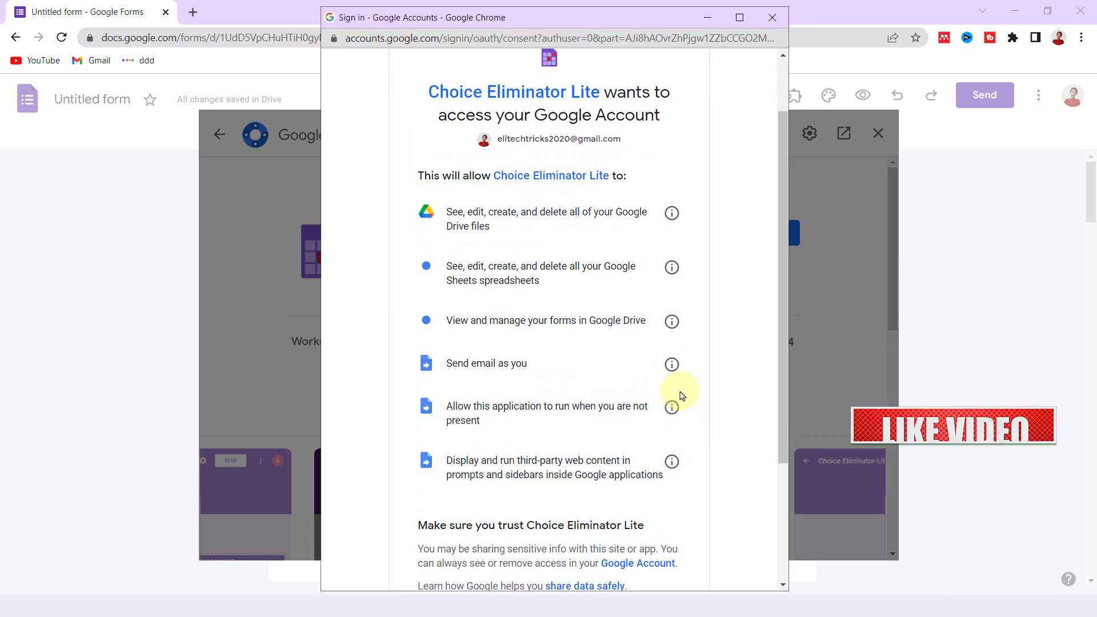
pyautogui.click(577, 490)
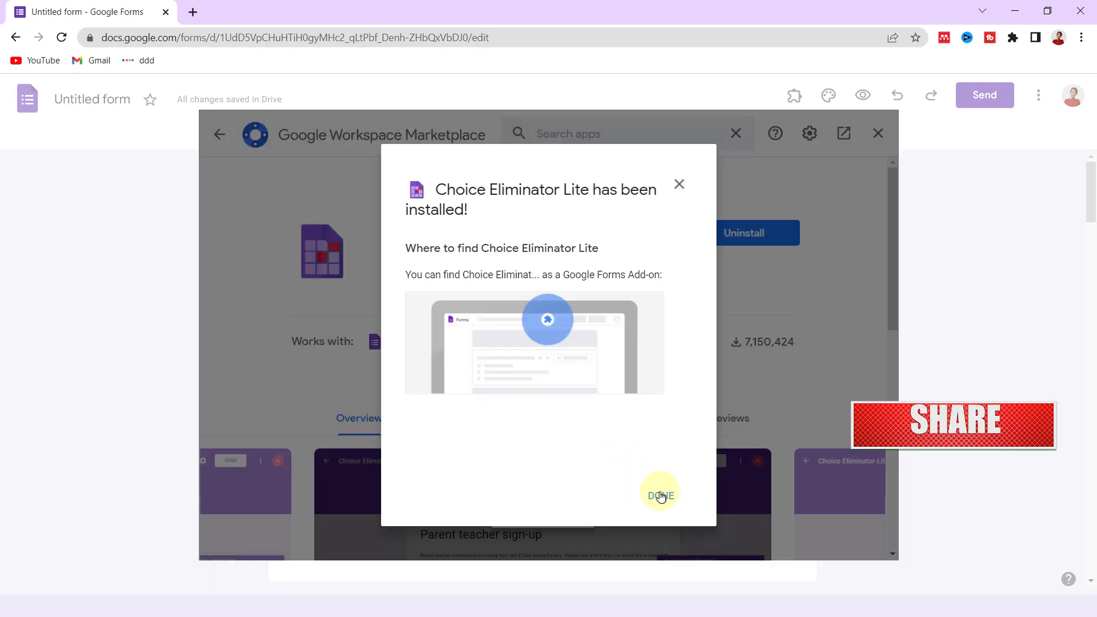
pyautogui.click(660, 495)
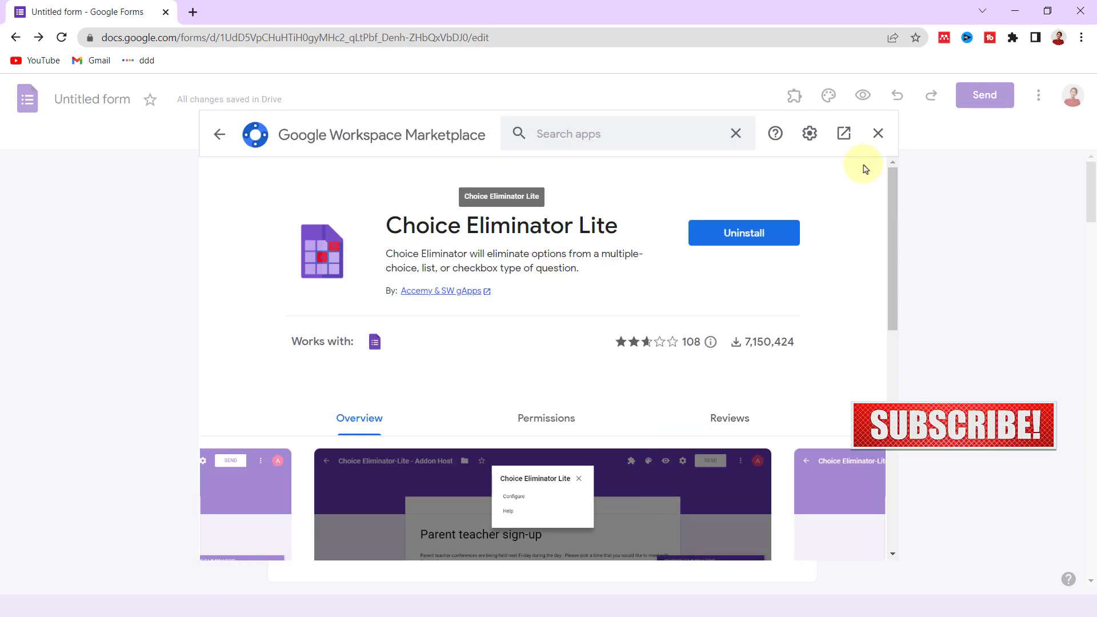
# - Close the Marketplace and open Choice Eliminator Lite's Configure panel, dismissing the author's note
pyautogui.click(879, 133)
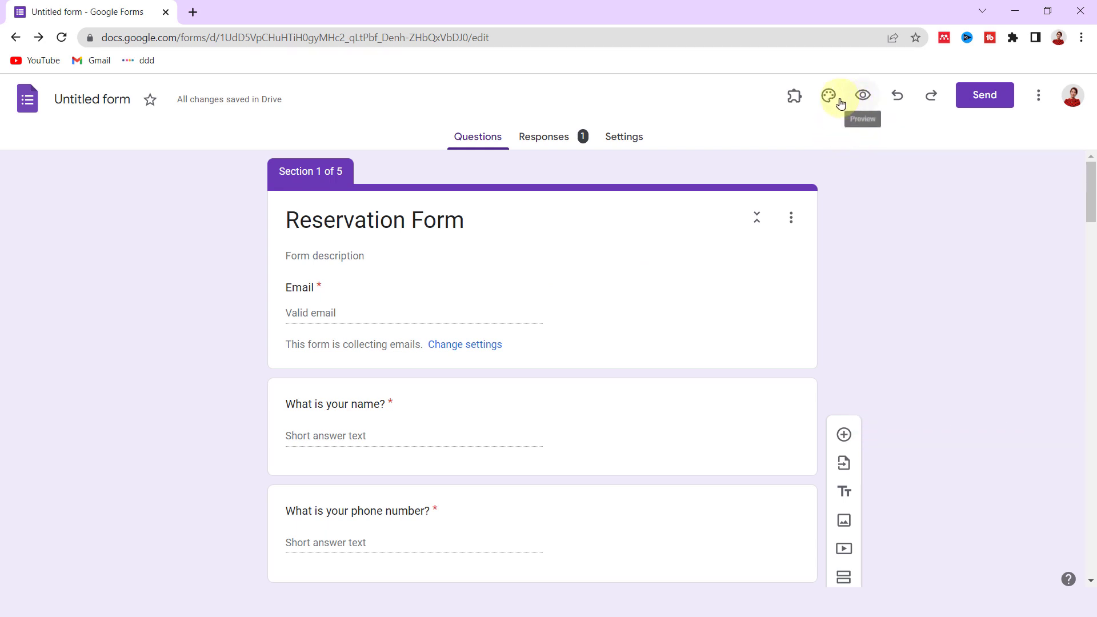
pyautogui.click(794, 108)
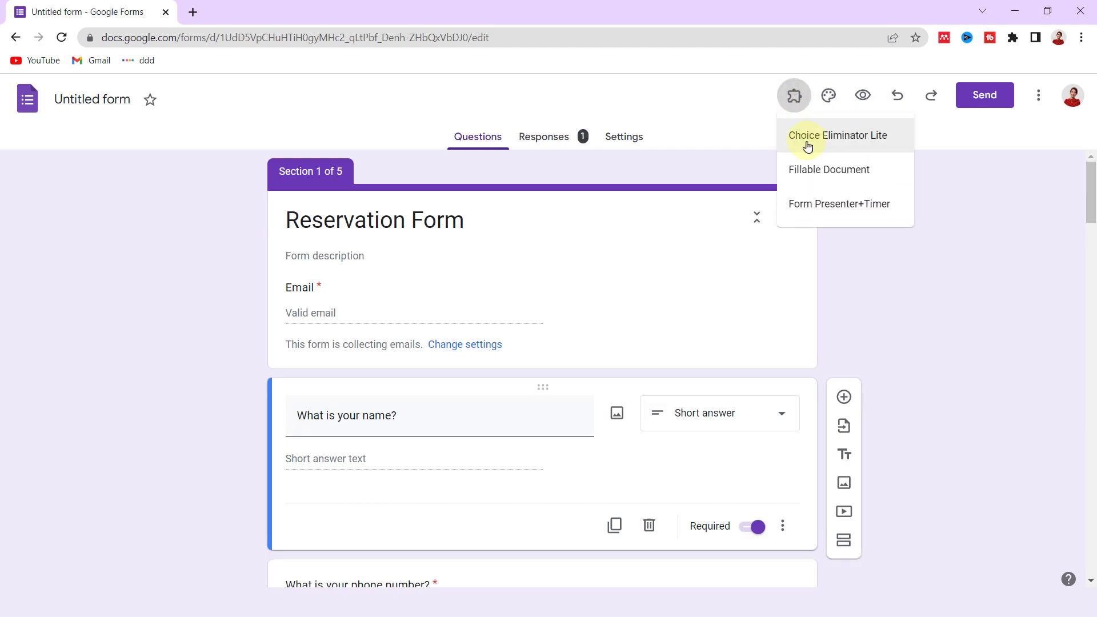
pyautogui.click(838, 143)
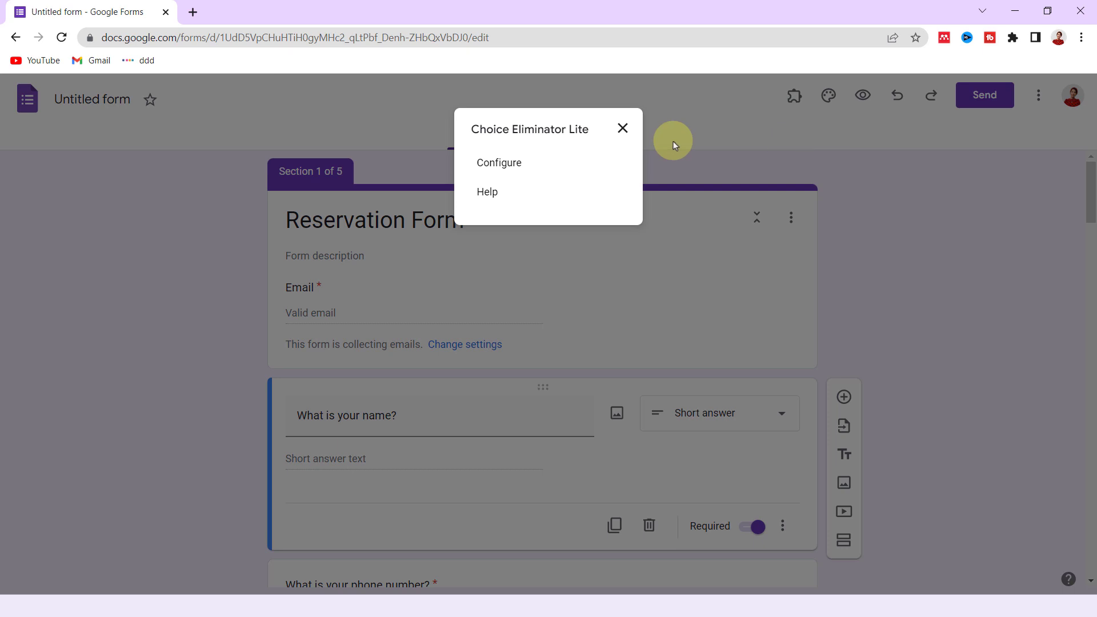
pyautogui.click(507, 171)
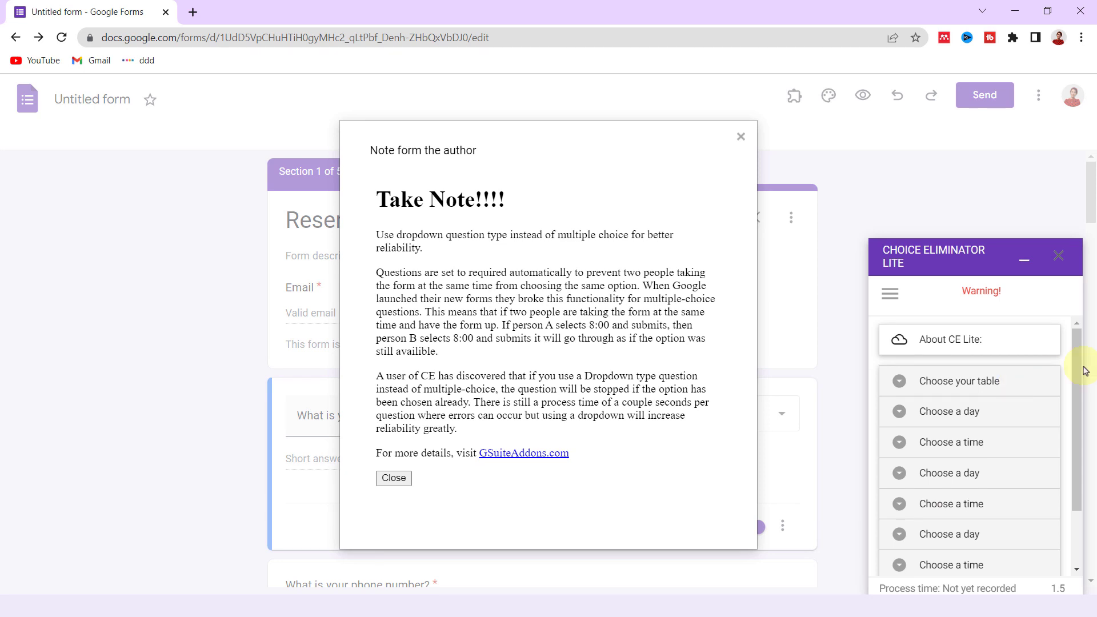
pyautogui.click(394, 478)
# - Enable Eliminate Choices on all four Choose a time questions, then close the panel
pyautogui.scroll(-1, 1077, 420)
pyautogui.click(957, 396)
pyautogui.click(895, 456)
pyautogui.scroll(-1, 959, 450)
pyautogui.click(959, 457)
pyautogui.click(895, 445)
pyautogui.click(918, 516)
pyautogui.click(895, 507)
pyautogui.scroll(-1, 941, 542)
pyautogui.click(955, 550)
pyautogui.click(896, 541)
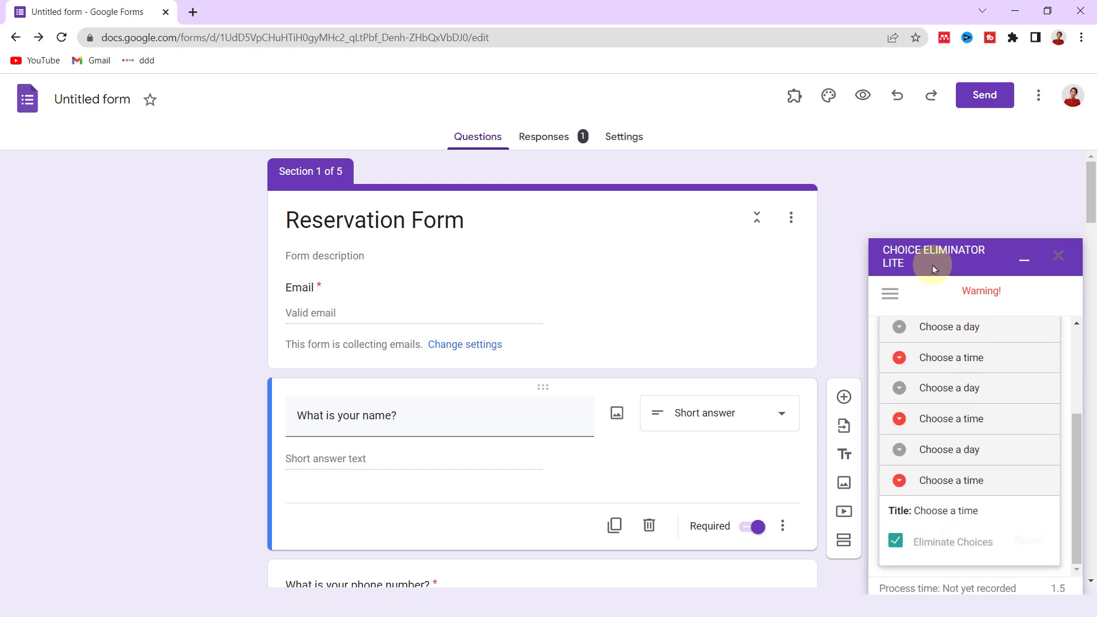
pyautogui.click(1057, 255)
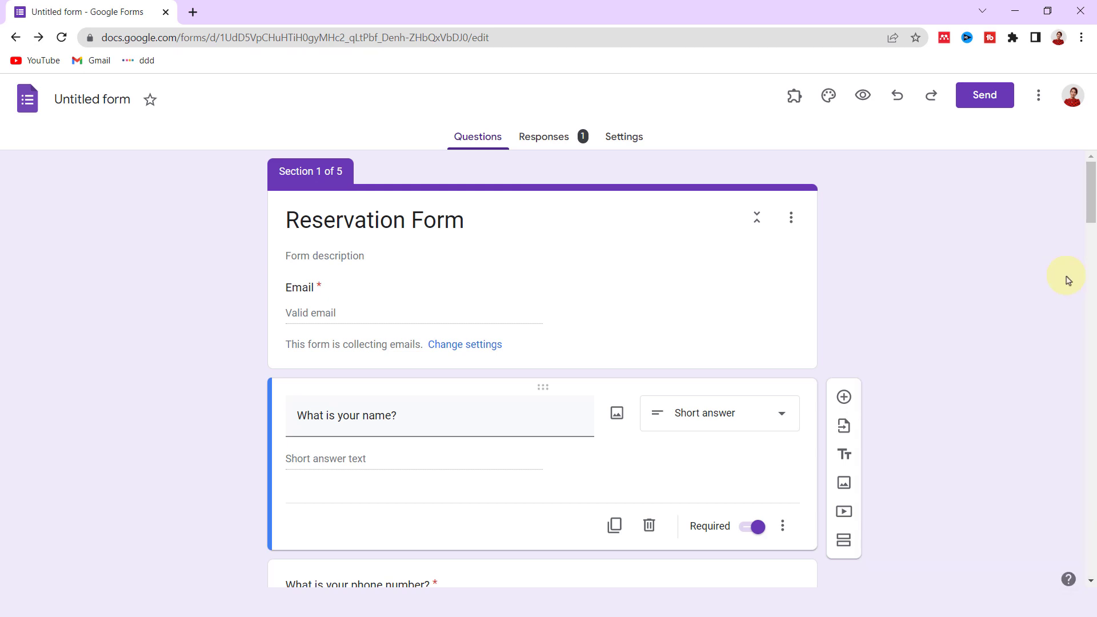
# - Preview the form and fill in the respondent's email, name and phone number
pyautogui.click(863, 95)
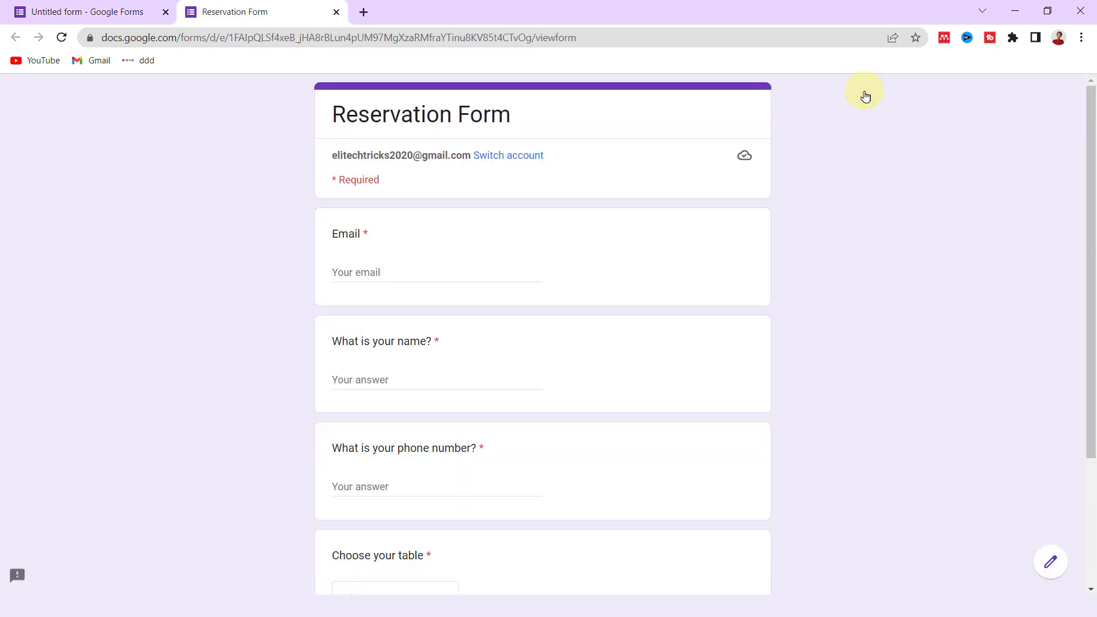
pyautogui.click(367, 272)
pyautogui.click(371, 300)
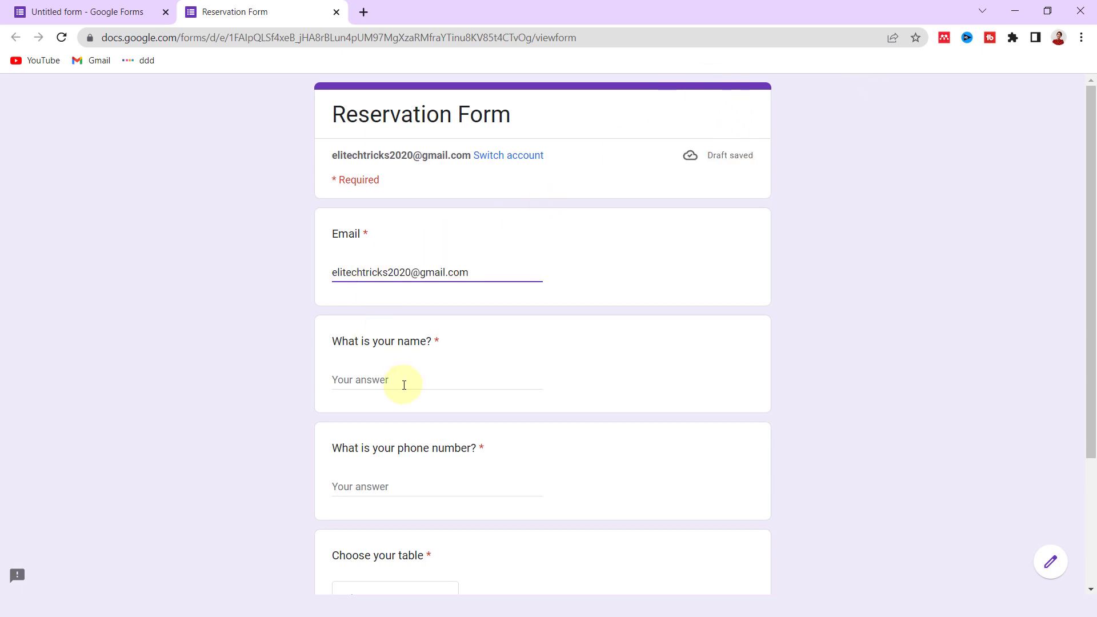
pyautogui.click(403, 381)
pyautogui.write('Elahe')
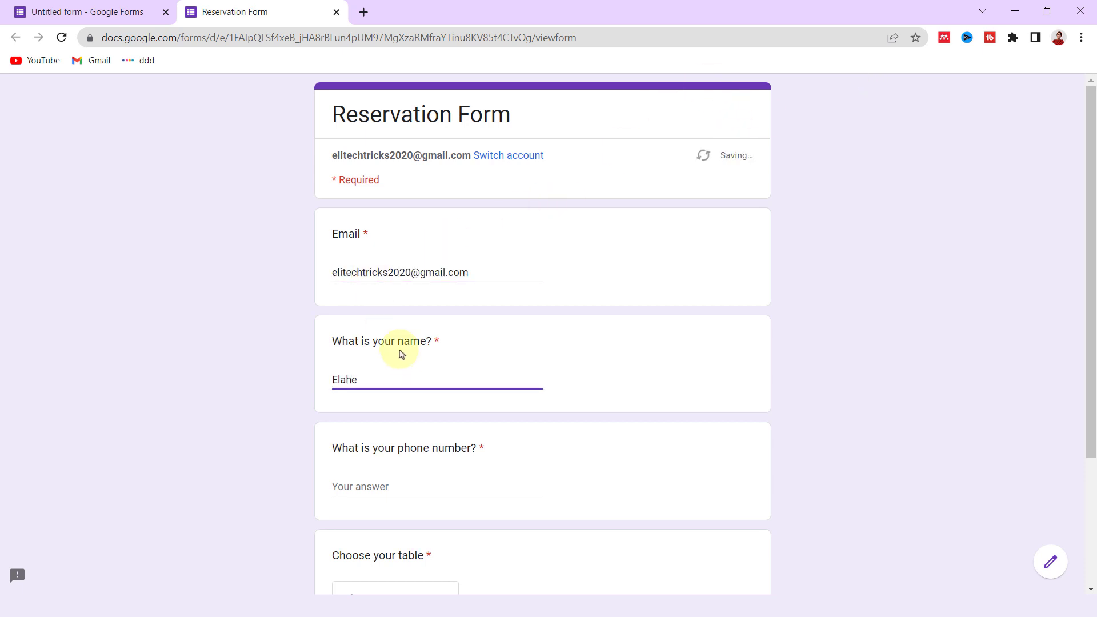
pyautogui.click(383, 449)
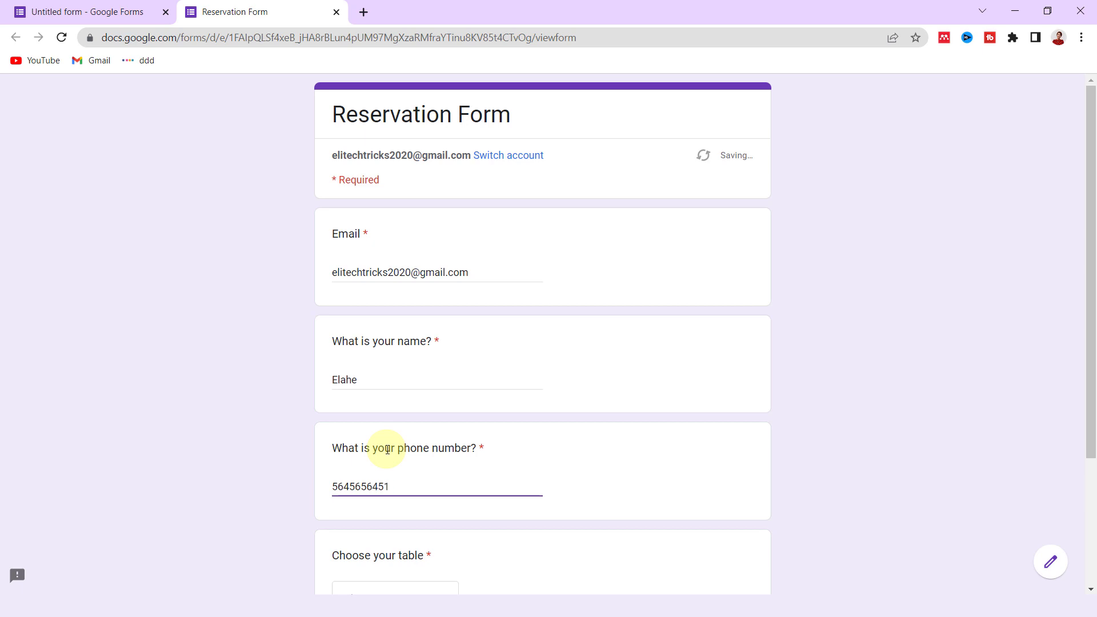
pyautogui.scroll(-3, 411, 510)
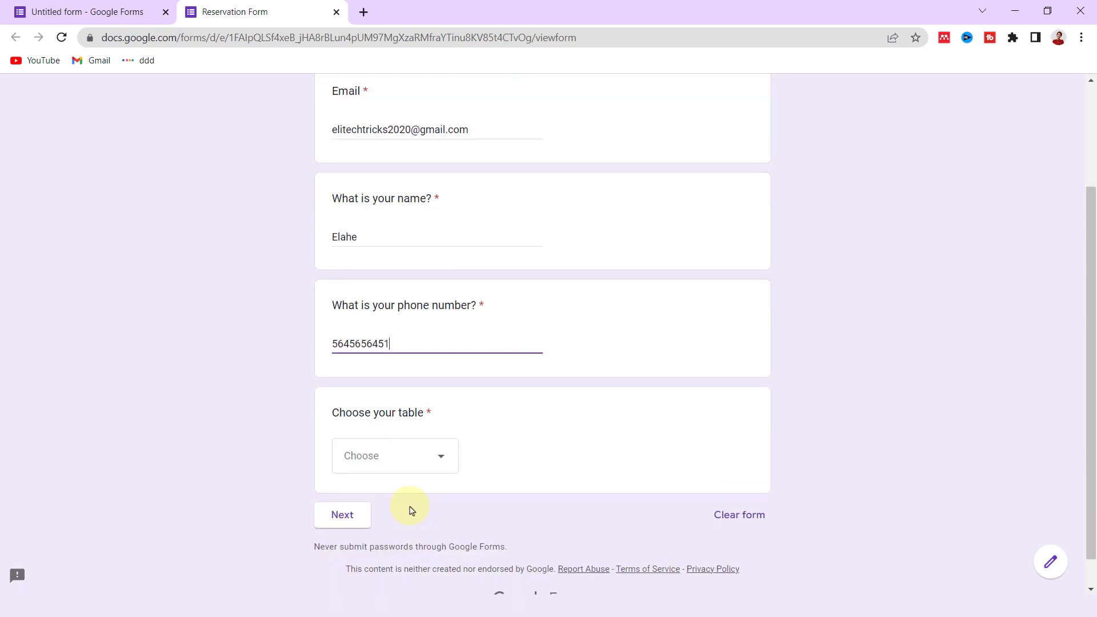
# - Reserve Table 1 for Friday at 8 pm and submit the response
pyautogui.click(403, 465)
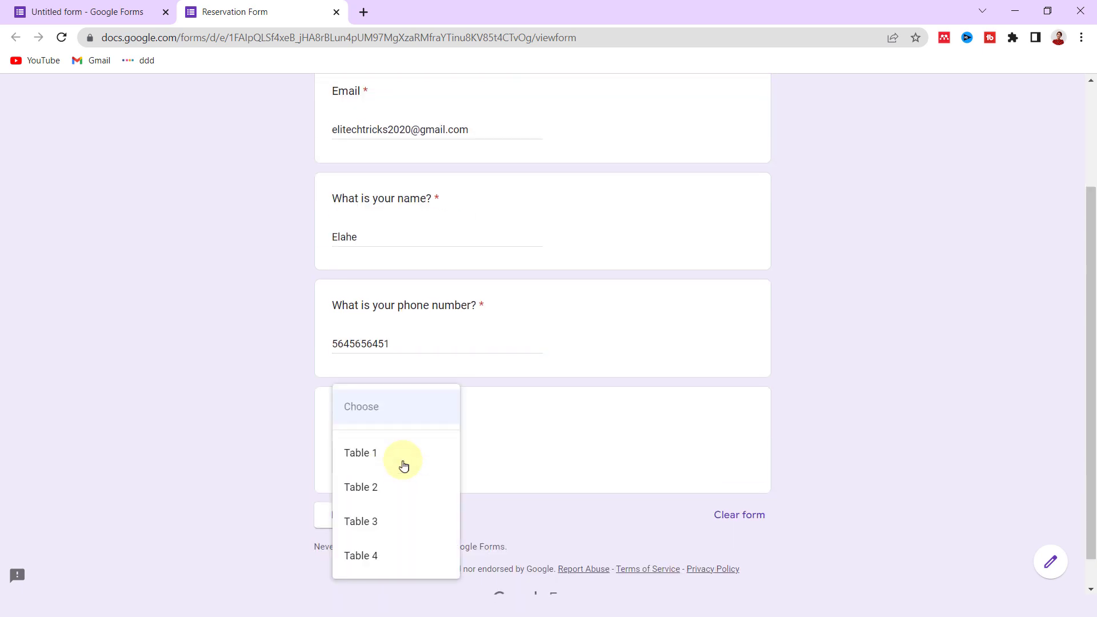
pyautogui.click(356, 463)
pyautogui.click(341, 517)
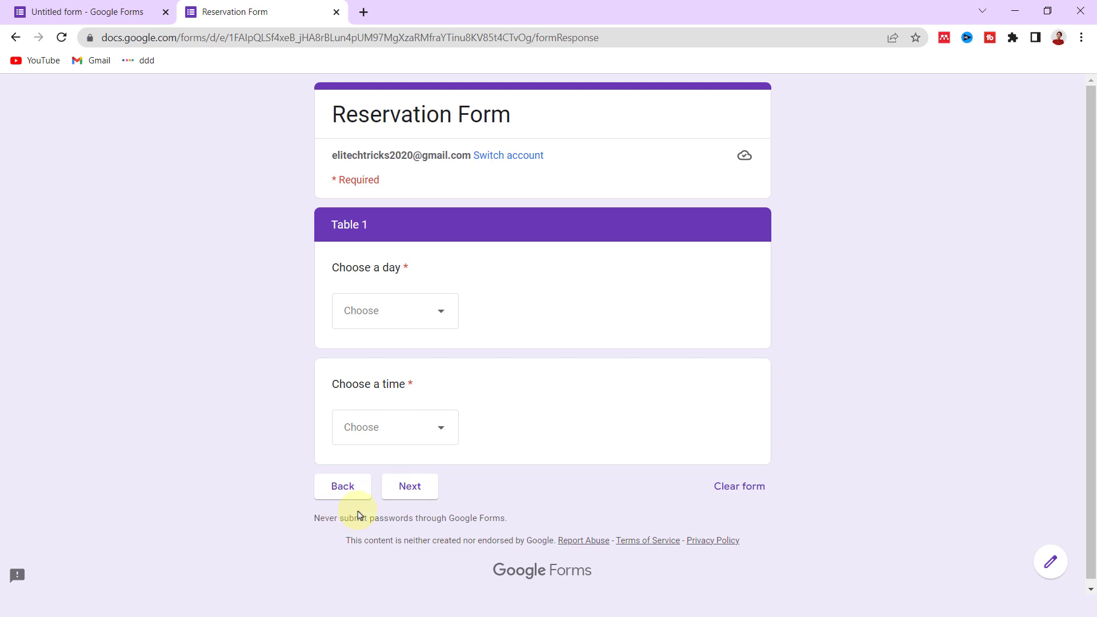
pyautogui.click(415, 320)
pyautogui.click(391, 366)
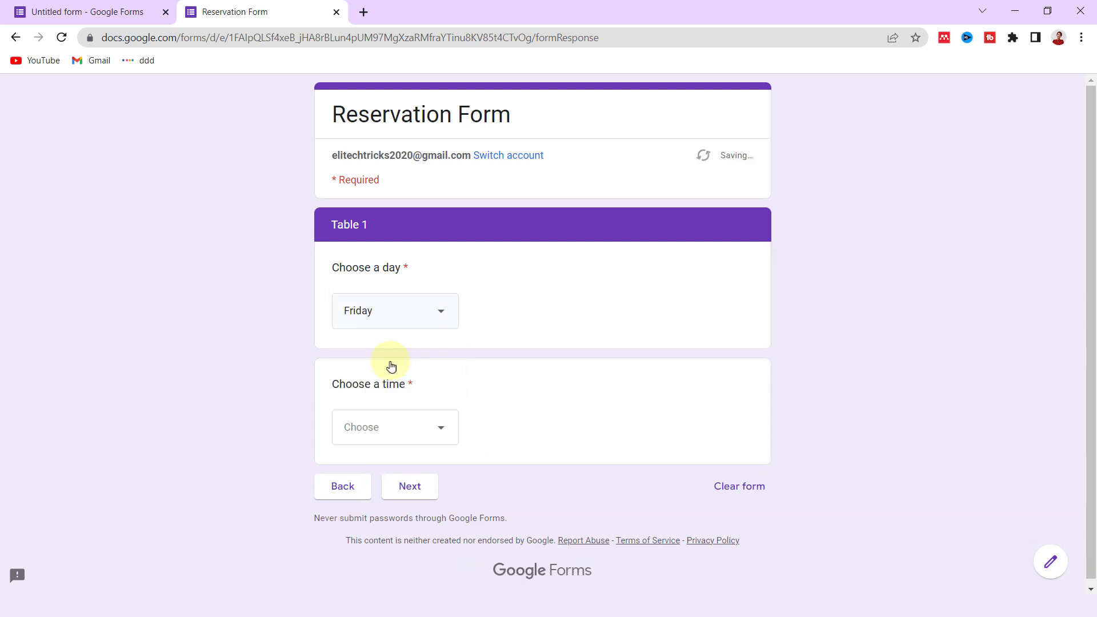
pyautogui.click(379, 434)
pyautogui.click(389, 457)
pyautogui.click(404, 489)
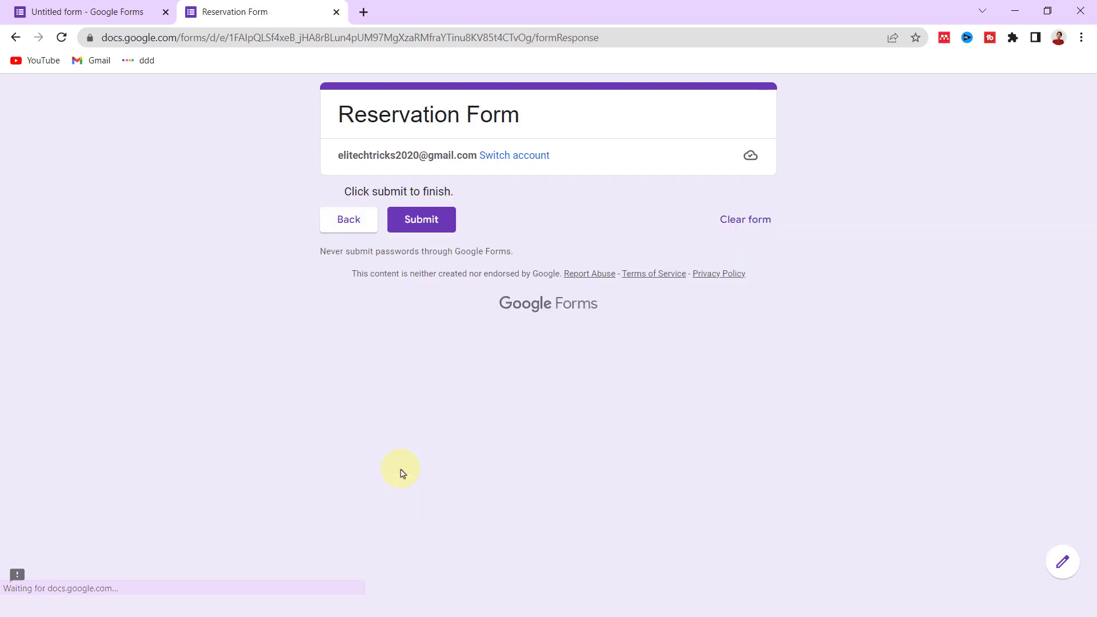
pyautogui.click(432, 224)
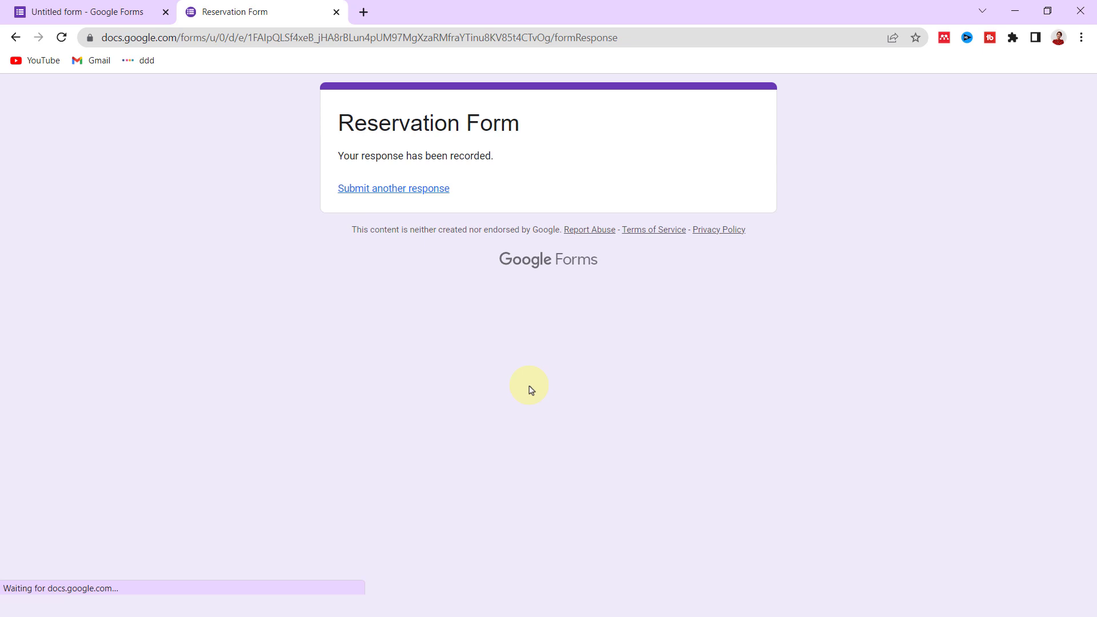
# - Start another response and enter the respondent's email, name and phone number
pyautogui.click(379, 190)
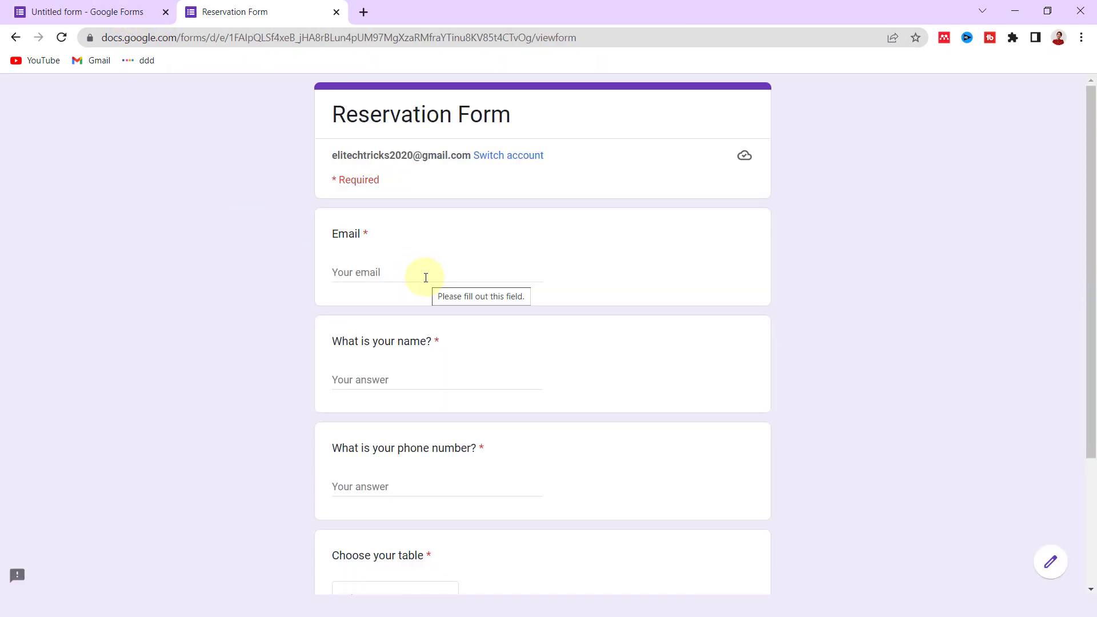
pyautogui.click(372, 272)
pyautogui.click(380, 373)
pyautogui.write('Eli')
pyautogui.scroll(-3, 384, 375)
pyautogui.click(402, 348)
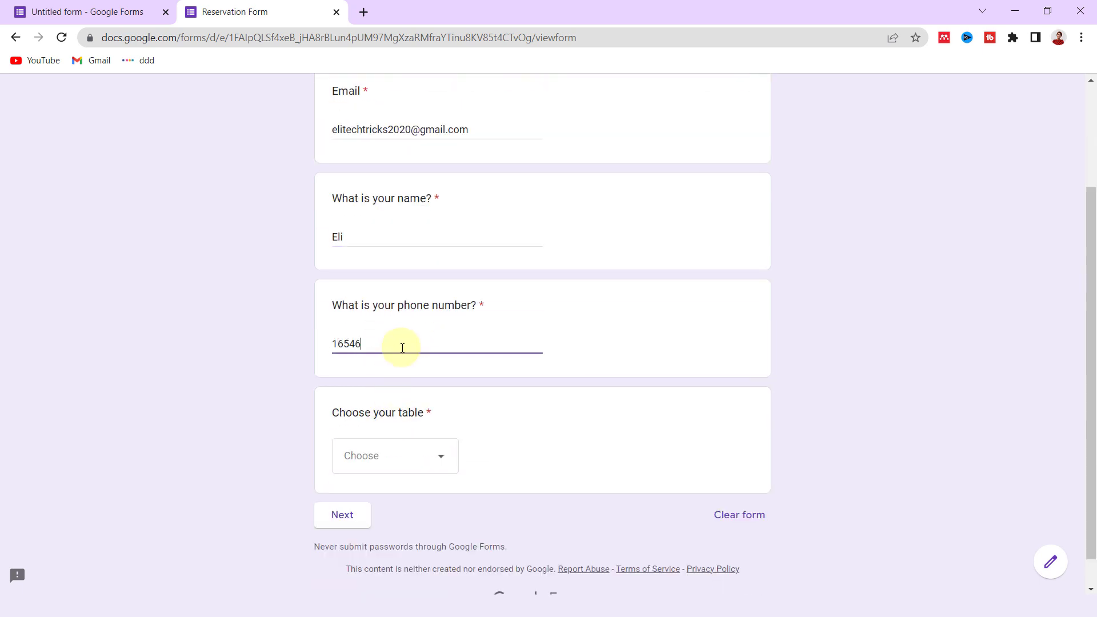
# - Choose Table 1, Friday and the 9 pm slot, then advance to the submit page
pyautogui.click(409, 455)
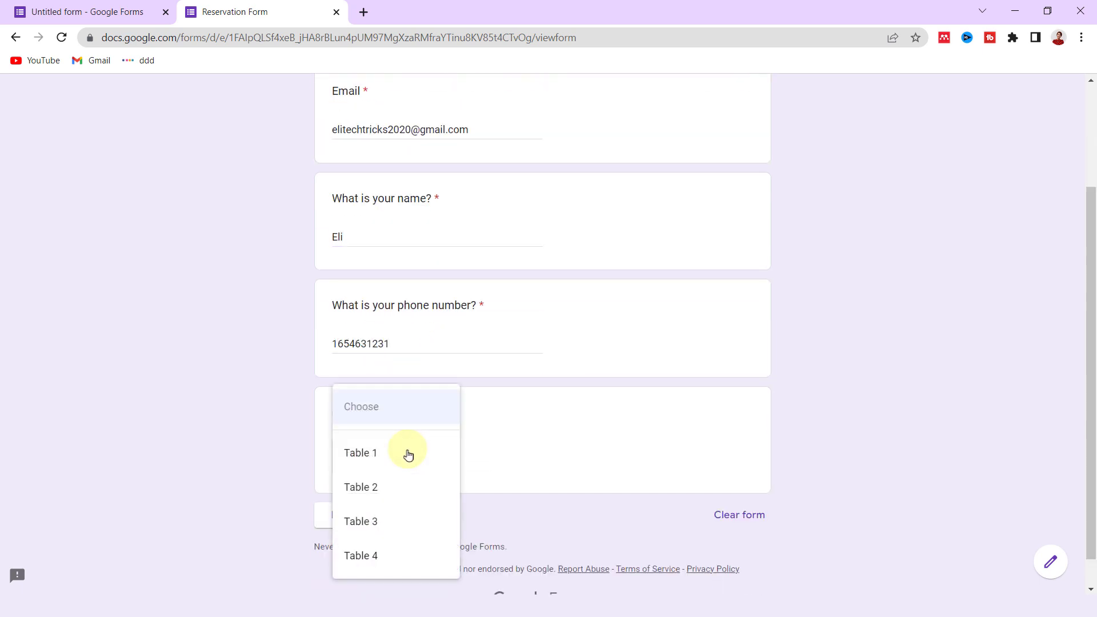
pyautogui.click(371, 455)
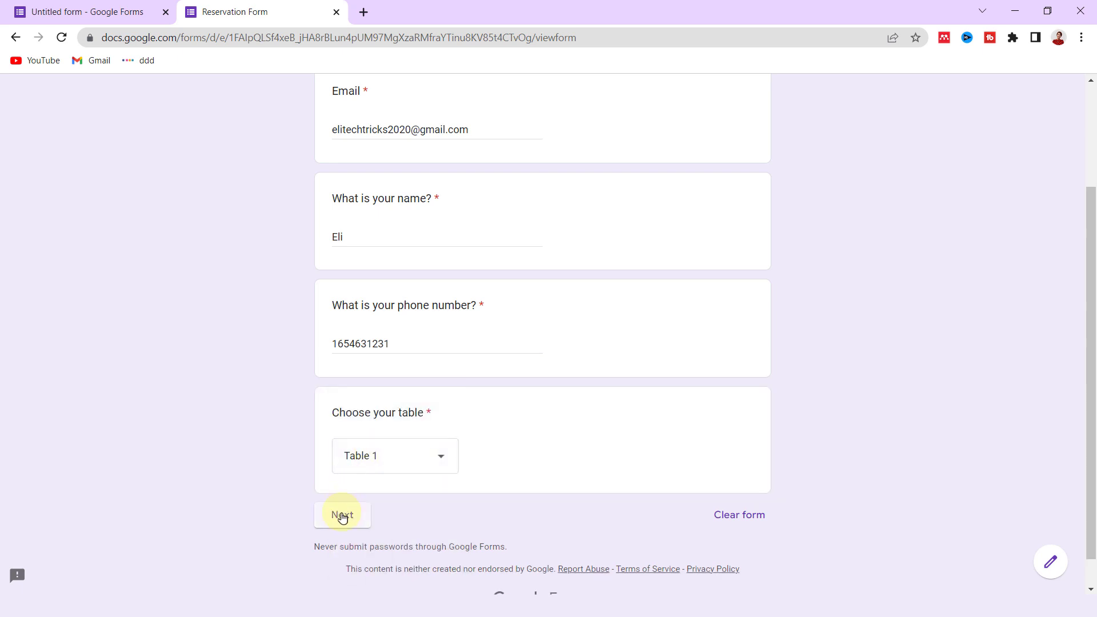
pyautogui.click(342, 520)
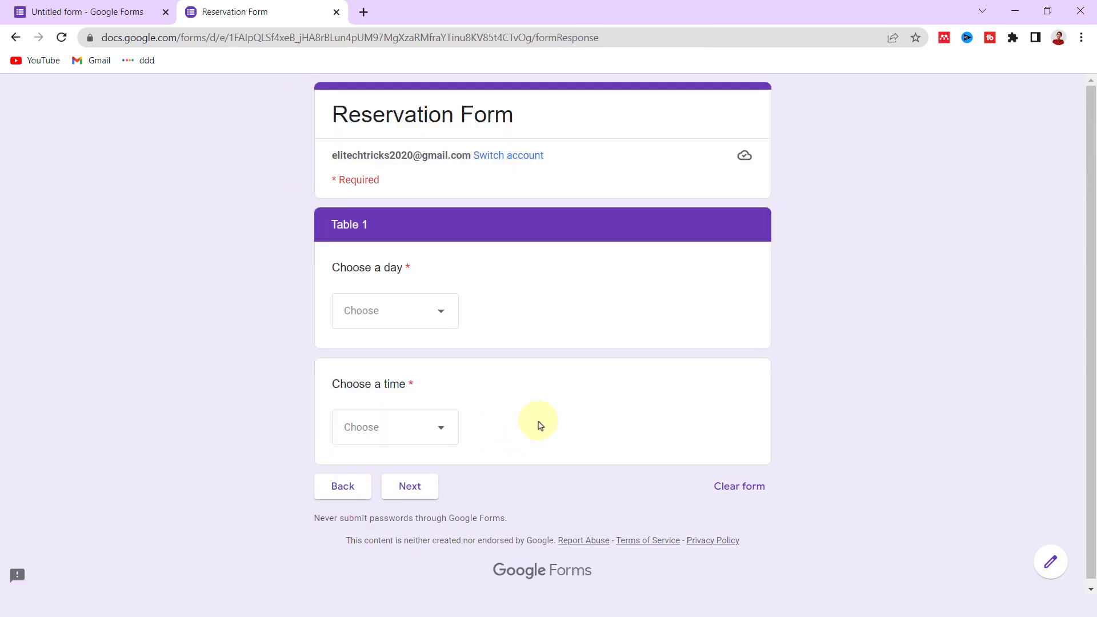
pyautogui.click(392, 310)
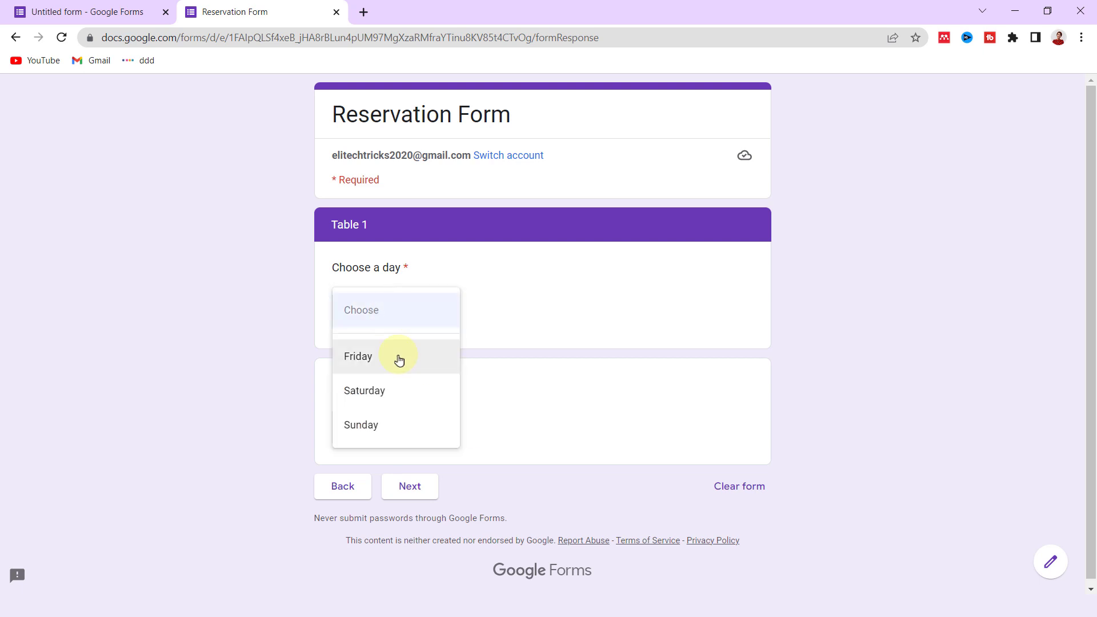
pyautogui.click(417, 363)
pyautogui.click(440, 434)
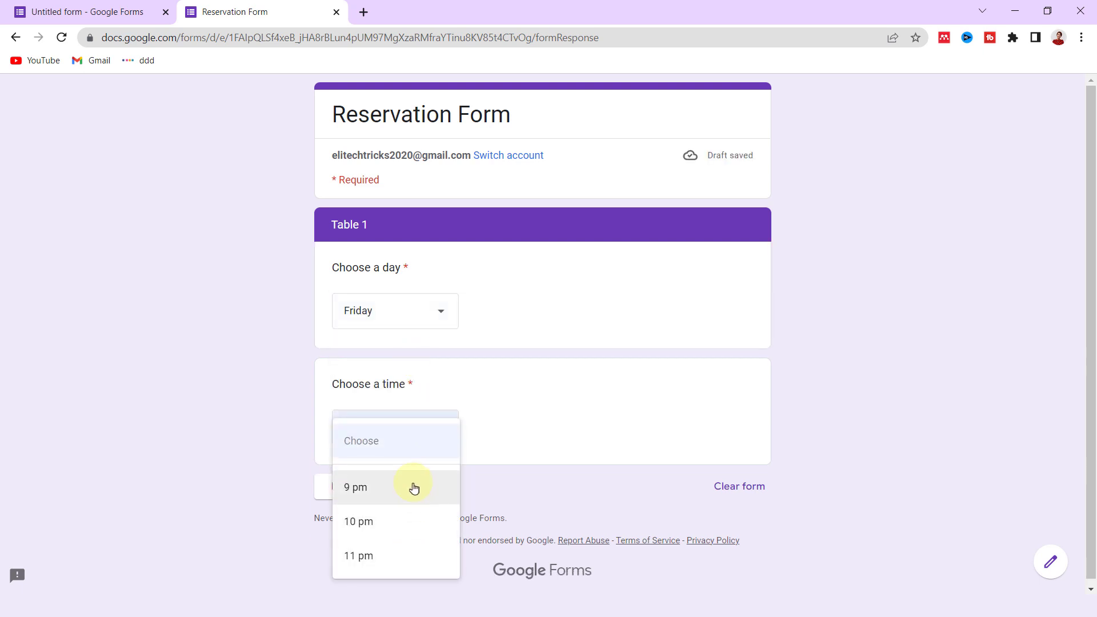
pyautogui.click(416, 557)
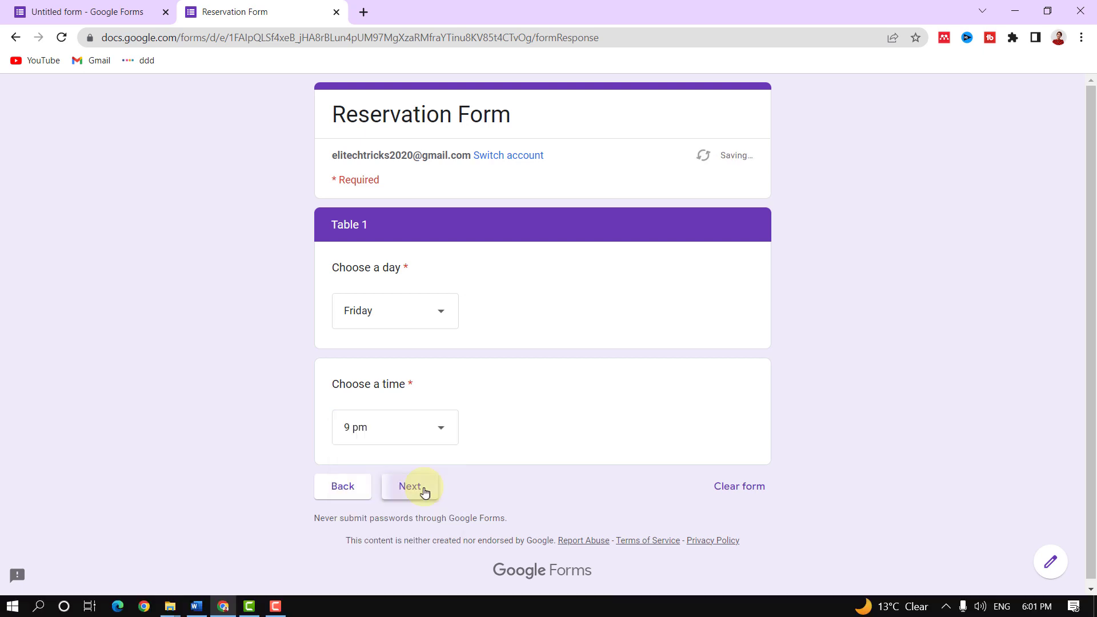
pyautogui.click(421, 489)
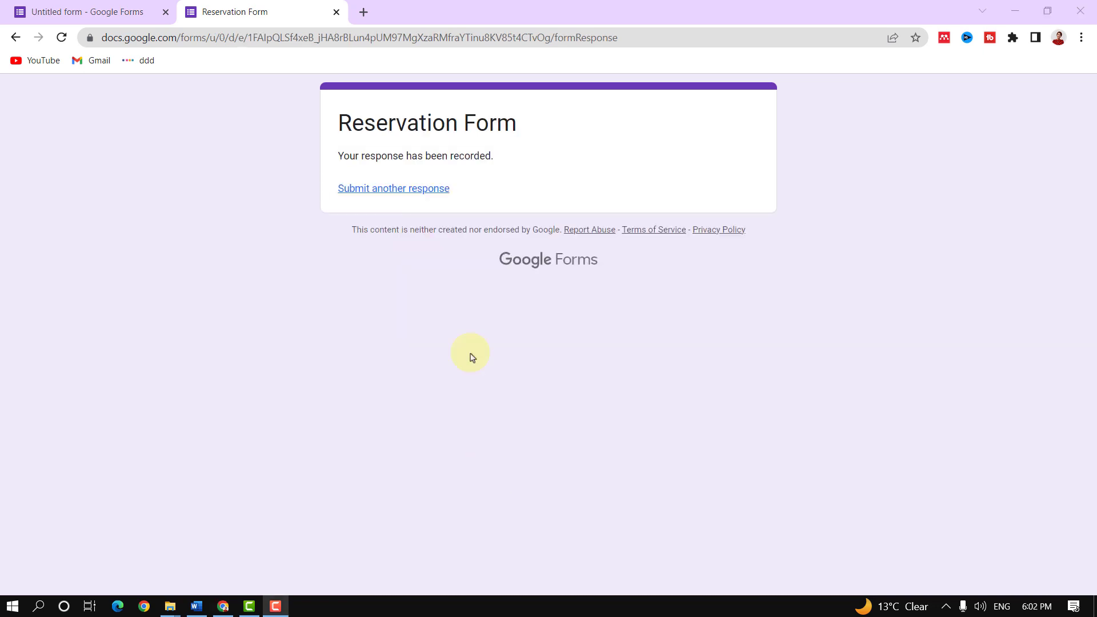